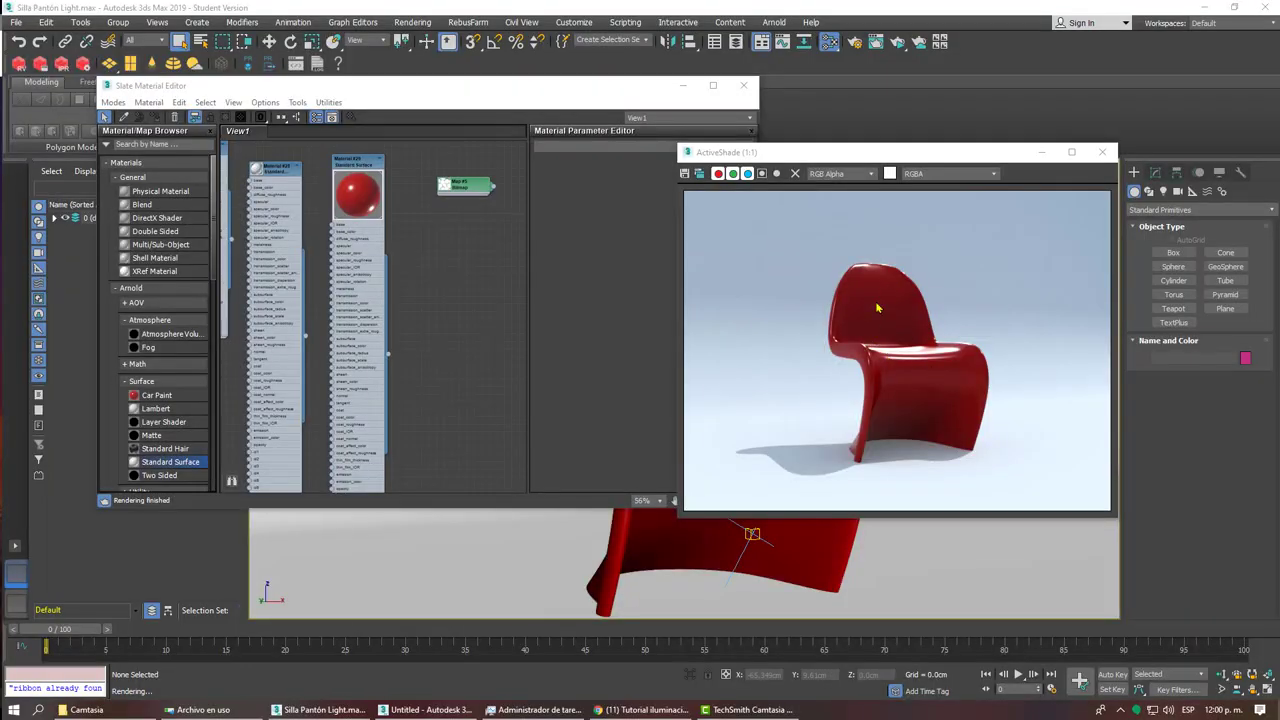
- Drag an Arnold Standard Surface into View1 as Material #33 and frame the new node
{"action": "middle_click_drag", "start_coordinate": [445, 269], "coordinate": [426, 277]}
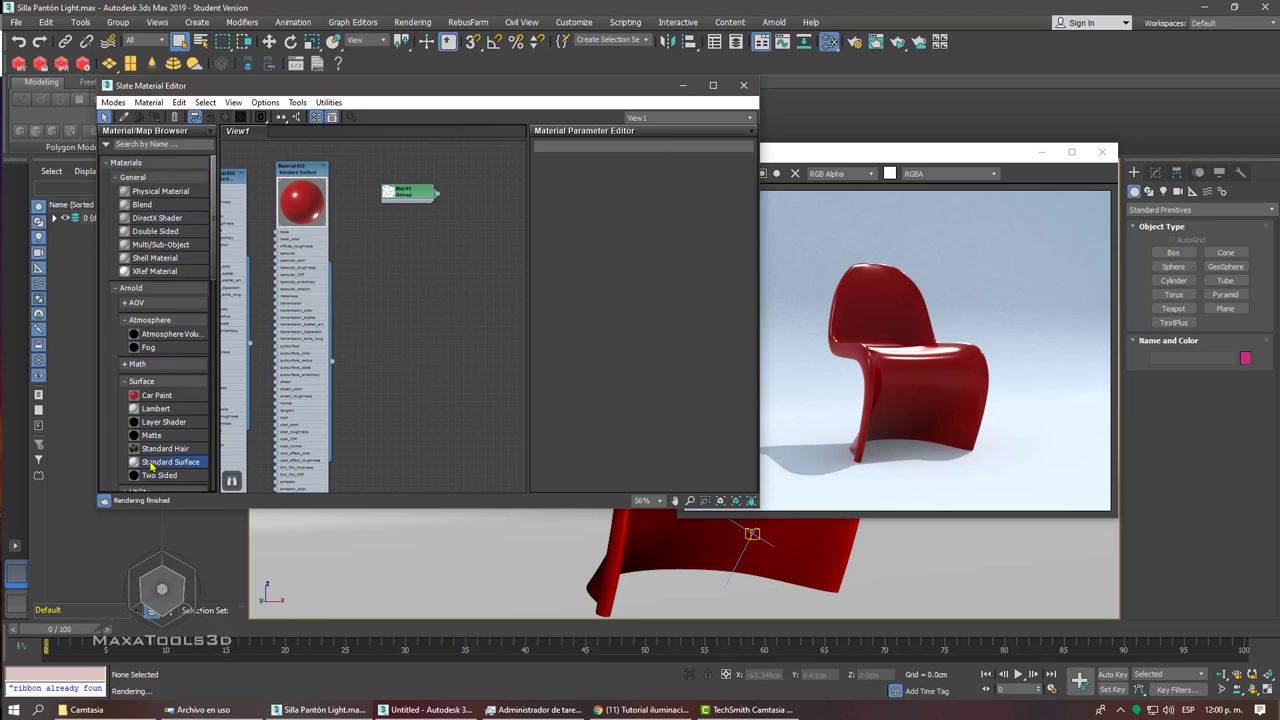
{"action": "left_click_drag", "start_coordinate": [150, 467], "coordinate": [446, 283]}
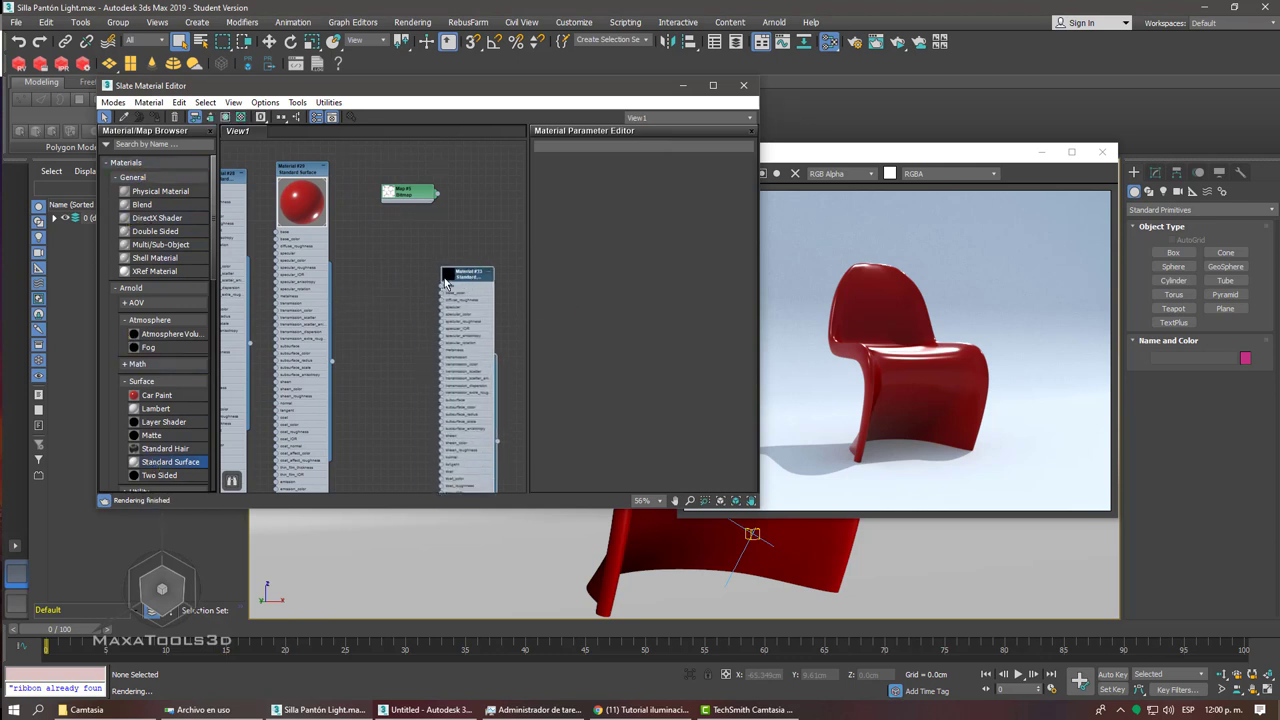
{"action": "key", "text": "z"}
{"action": "left_click", "coordinate": [910, 275]}
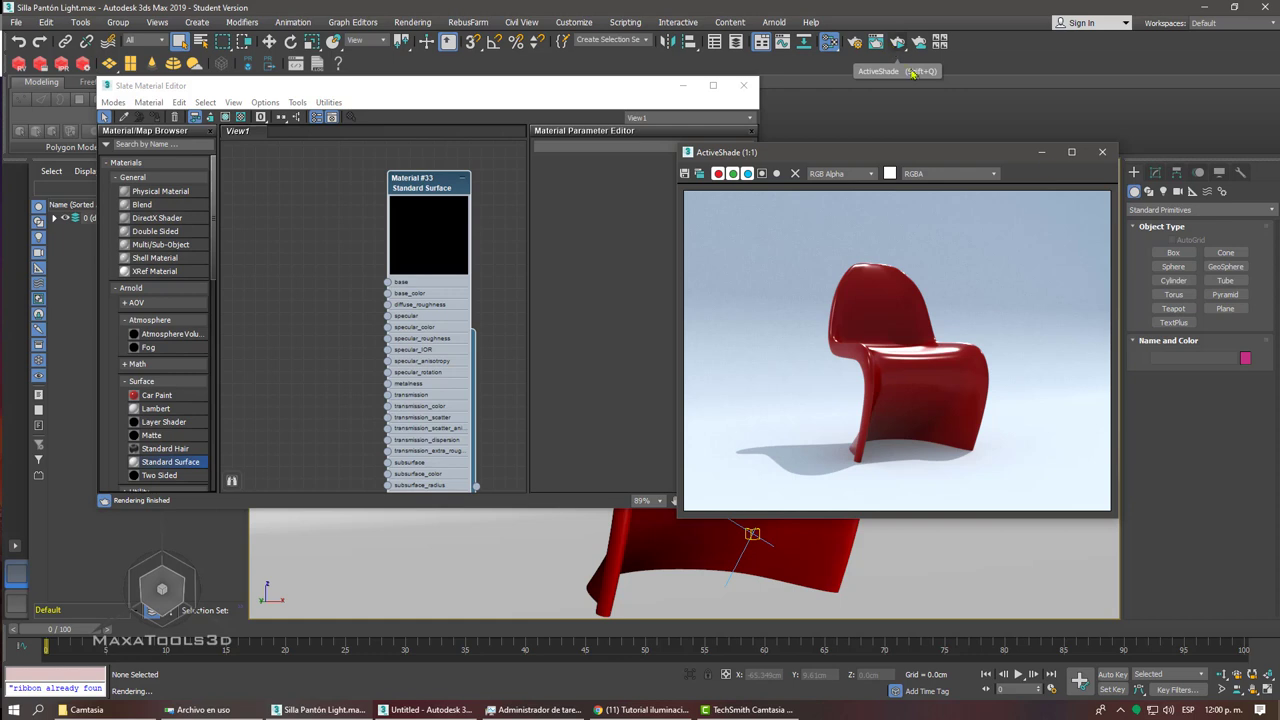
- Close ActiveShade and inspect the Material #33 node, including its larger preview
{"action": "left_click", "coordinate": [1104, 152]}
{"action": "left_click", "coordinate": [415, 180]}
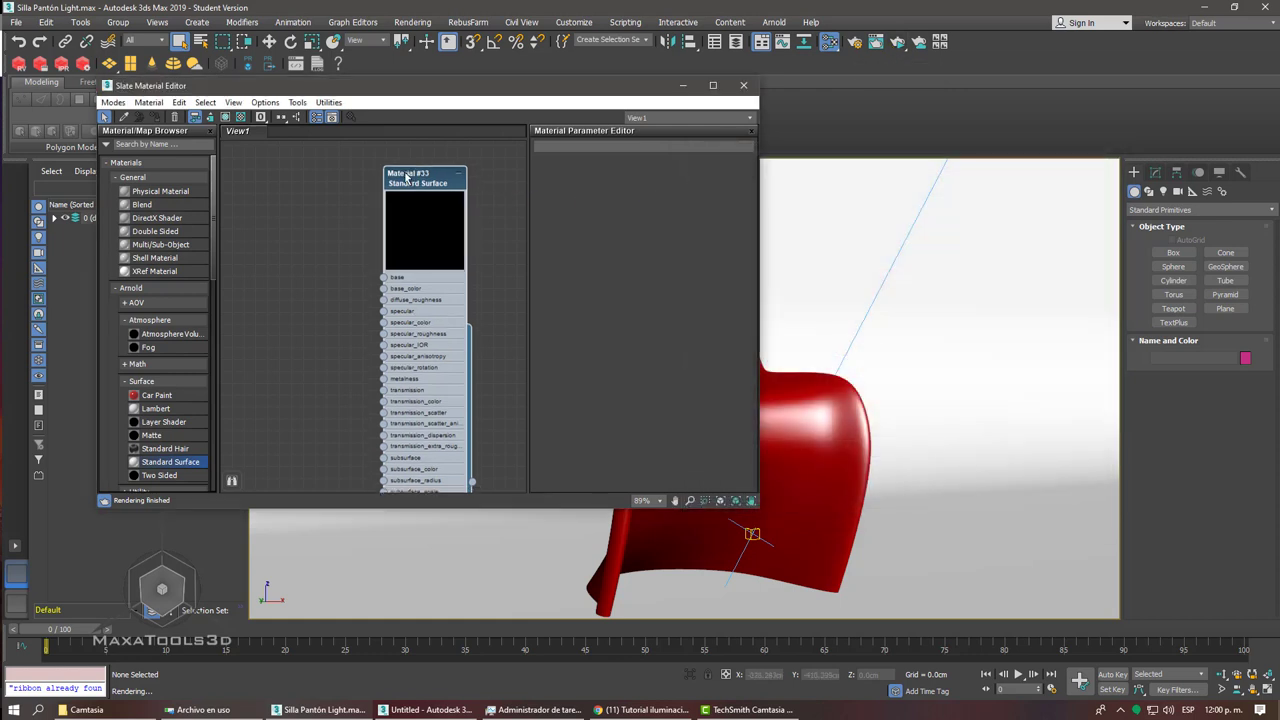
{"action": "left_click", "coordinate": [461, 183]}
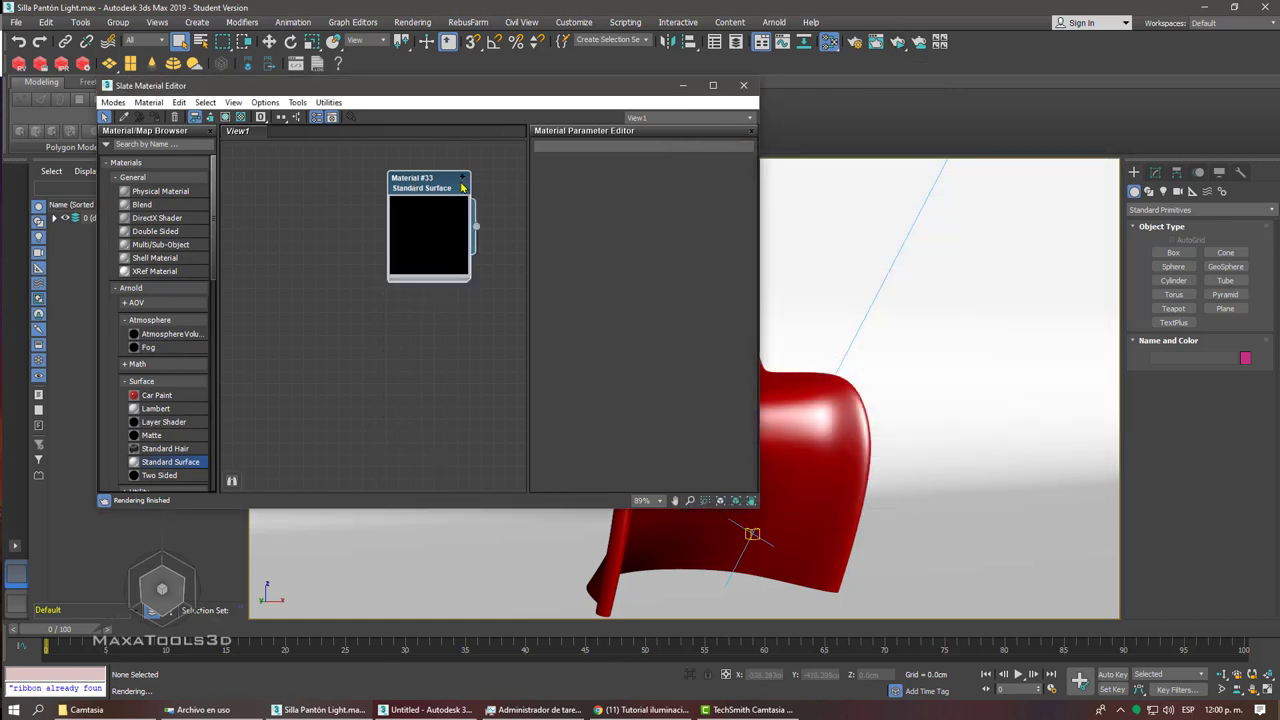
{"action": "left_click", "coordinate": [461, 183]}
{"action": "right_click", "coordinate": [419, 224]}
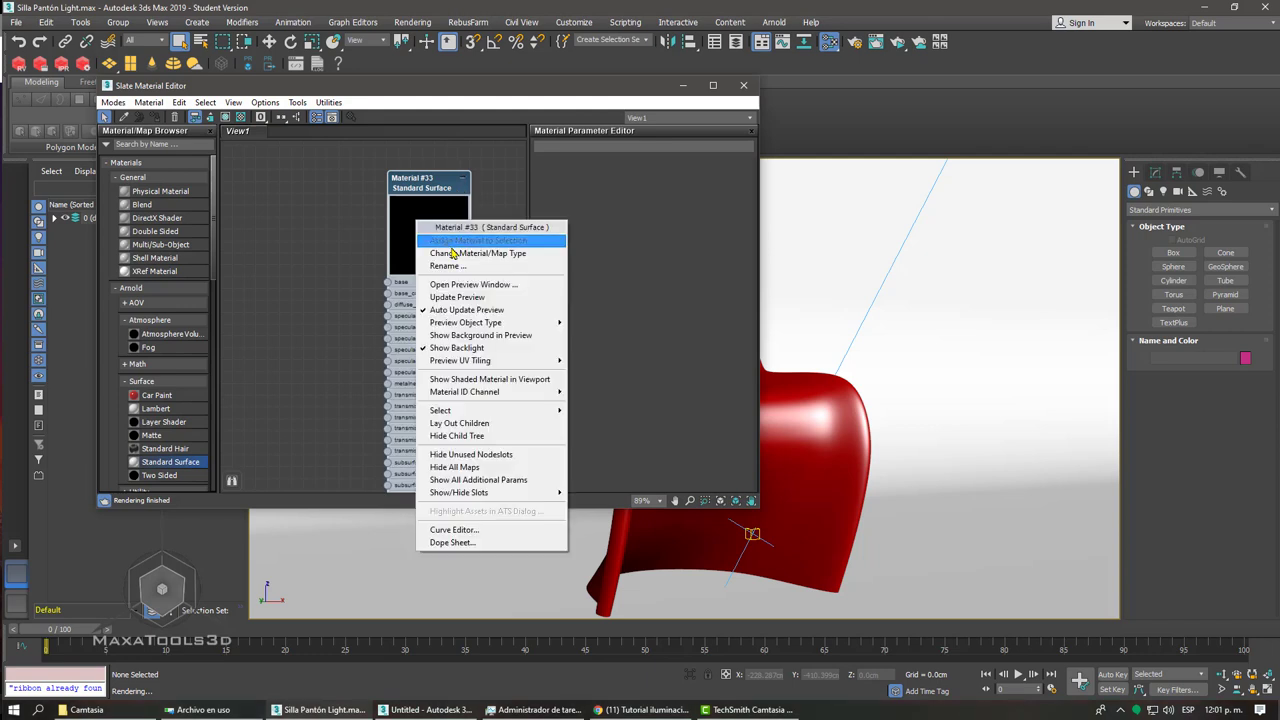
{"action": "left_click", "coordinate": [449, 288]}
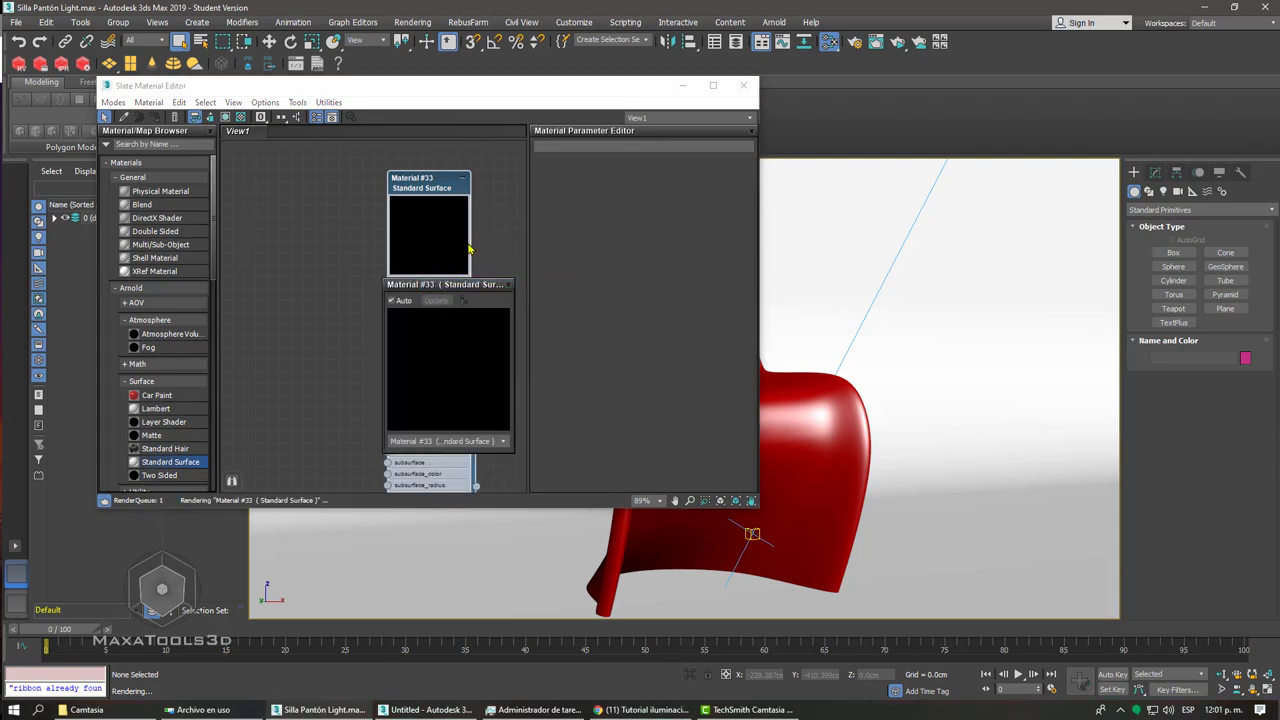
{"action": "left_click", "coordinate": [507, 286]}
- Rename Material #33 to 'Vidrio' and move its node up and left
{"action": "double_click", "coordinate": [428, 198]}
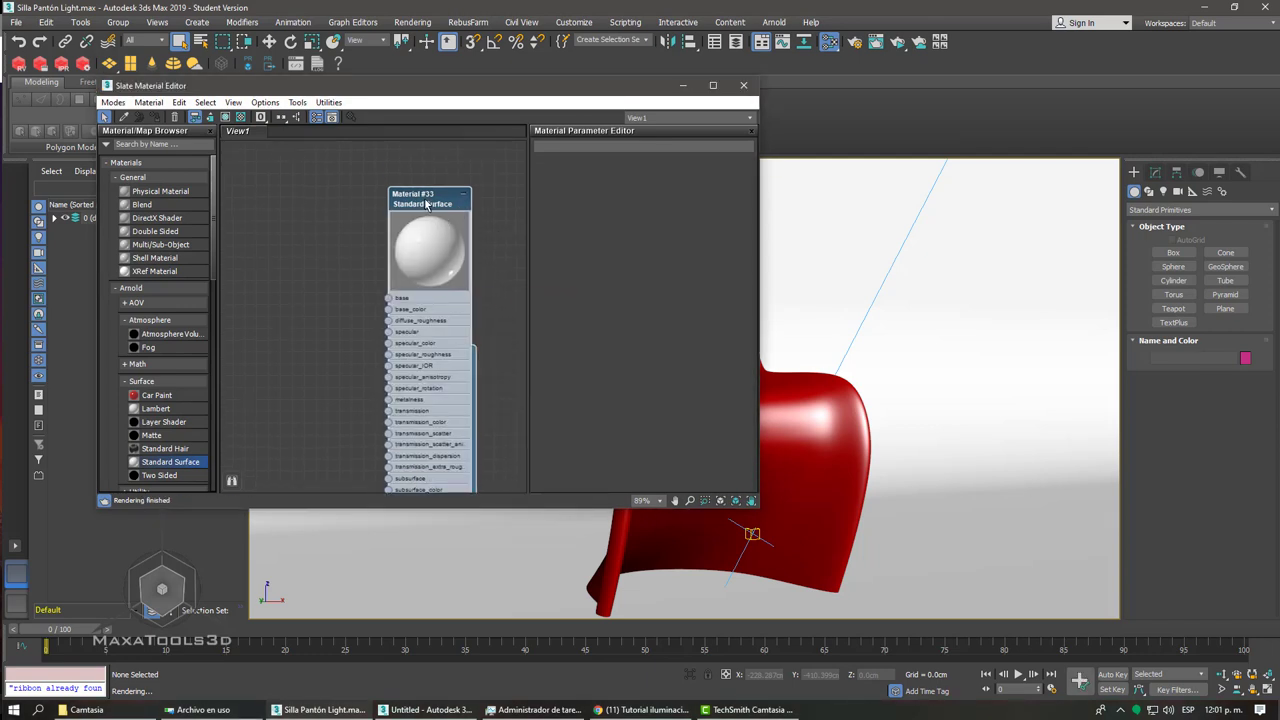
{"action": "left_click", "coordinate": [590, 148]}
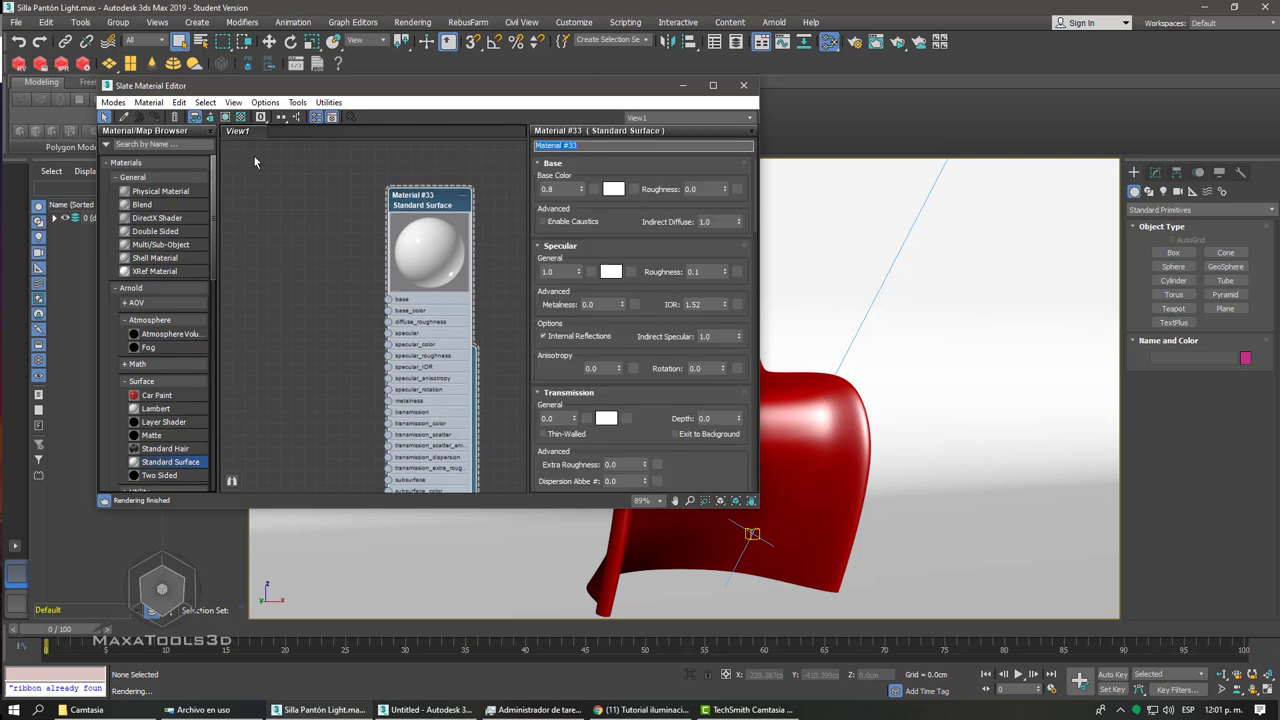
{"action": "type", "text": "Vidrio"}
{"action": "key", "text": "Return"}
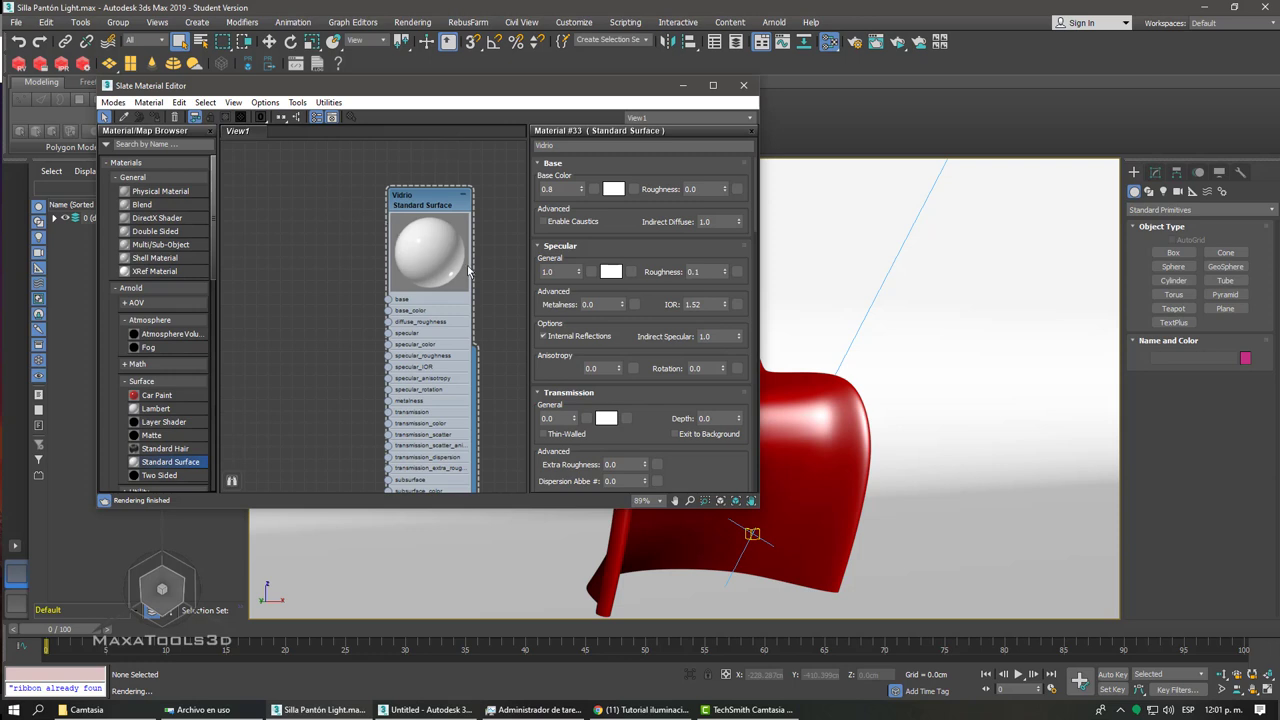
{"action": "left_click_drag", "start_coordinate": [436, 240], "coordinate": [402, 210]}
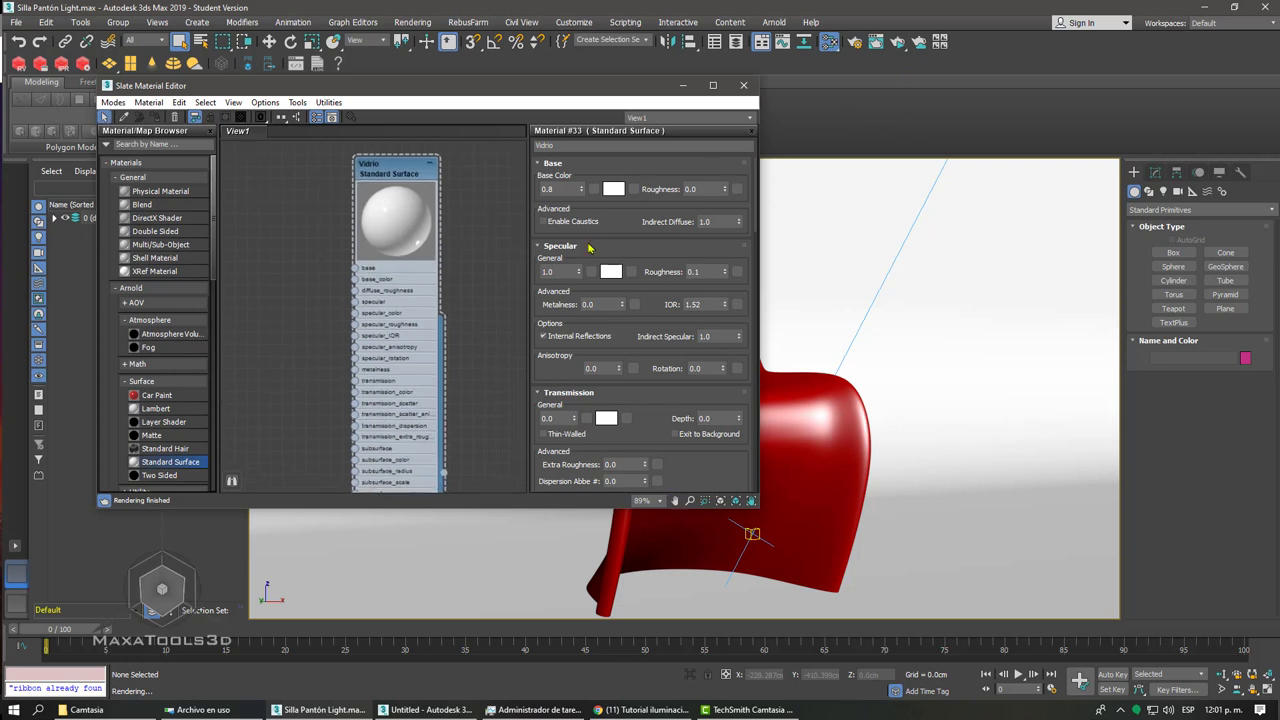
- Try setting Vidrio's transmission weight to 1
{"action": "scroll", "coordinate": [575, 358], "scroll_direction": "down", "scroll_amount": 2}
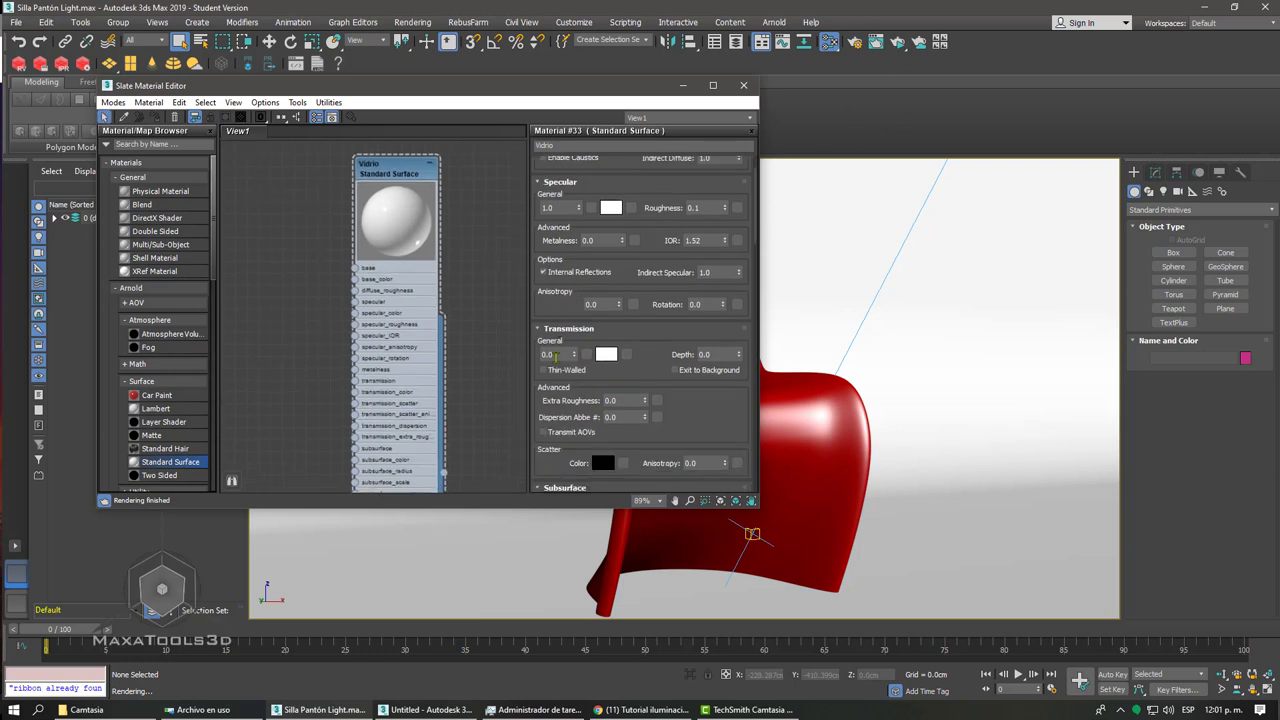
{"action": "double_click", "coordinate": [550, 354]}
{"action": "type", "text": "1"}
{"action": "key", "text": "Return"}
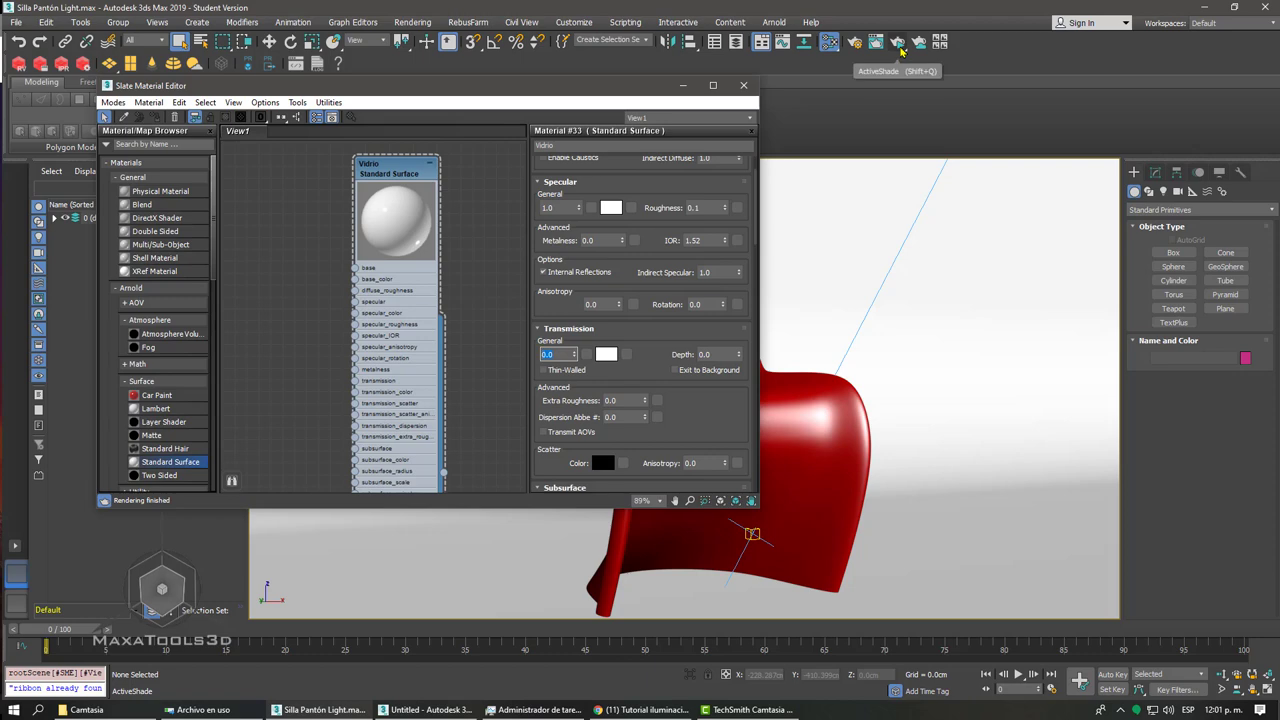
- Reopen the ActiveShade render and reposition its window up and to the right
{"action": "left_click", "coordinate": [899, 45]}
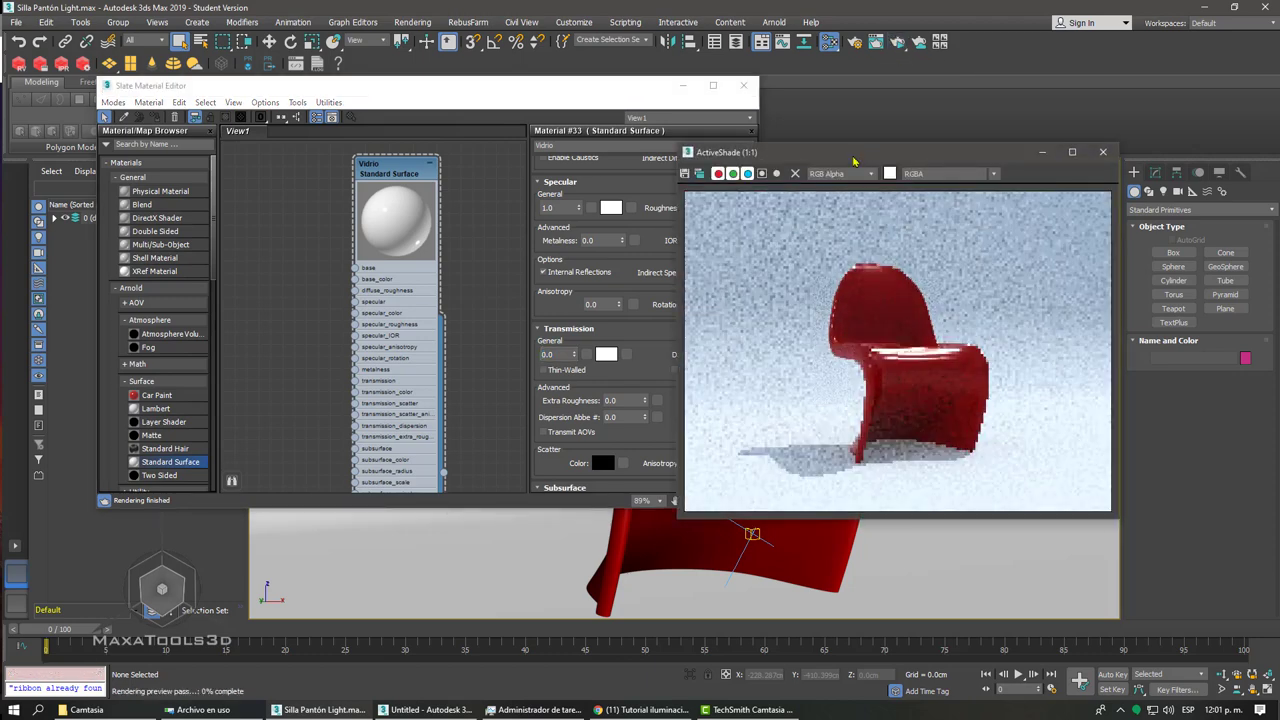
{"action": "left_click_drag", "start_coordinate": [893, 160], "coordinate": [967, 123]}
{"action": "mouse_move", "coordinate": [443, 475]}
{"action": "left_mouse_down"}
{"action": "mouse_move", "coordinate": [431, 460]}
{"action": "mouse_move", "coordinate": [770, 530]}
{"action": "left_mouse_up"}
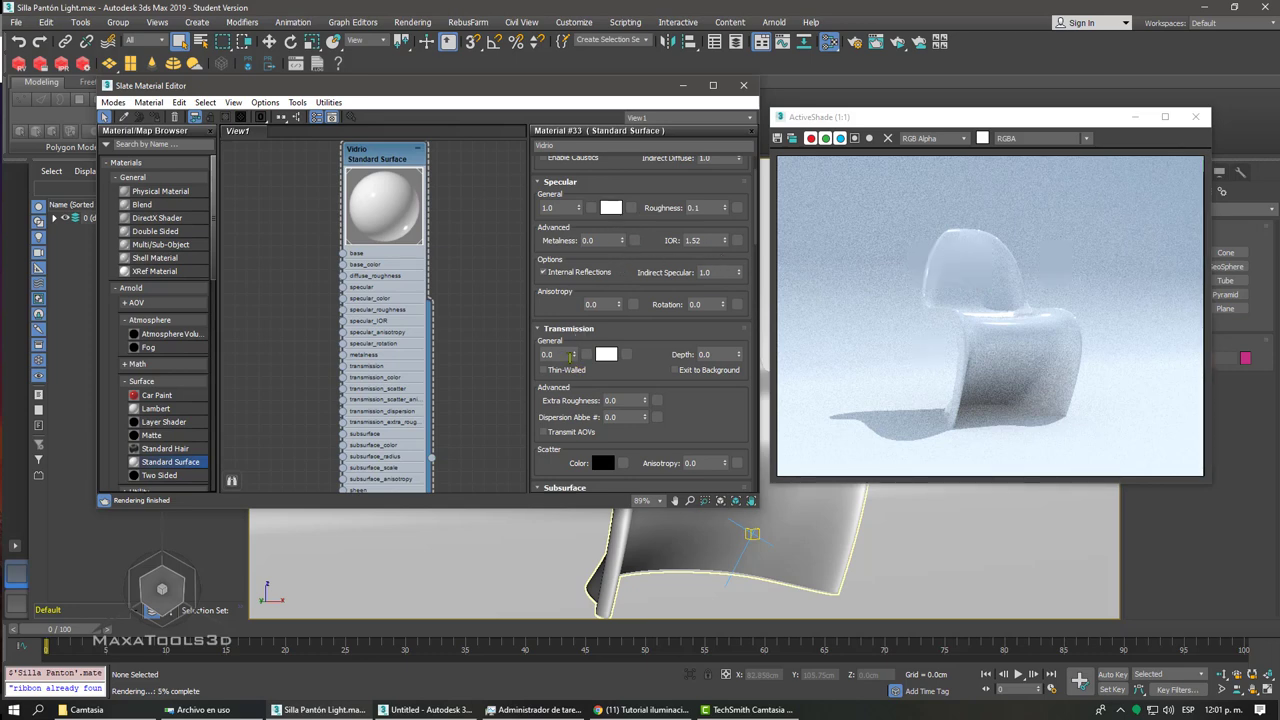
- Set Vidrio's transmission weight to 1.0, then lower it to 0.8
{"action": "left_click", "coordinate": [560, 355]}
{"action": "type", "text": "1"}
{"action": "key", "text": "Return"}
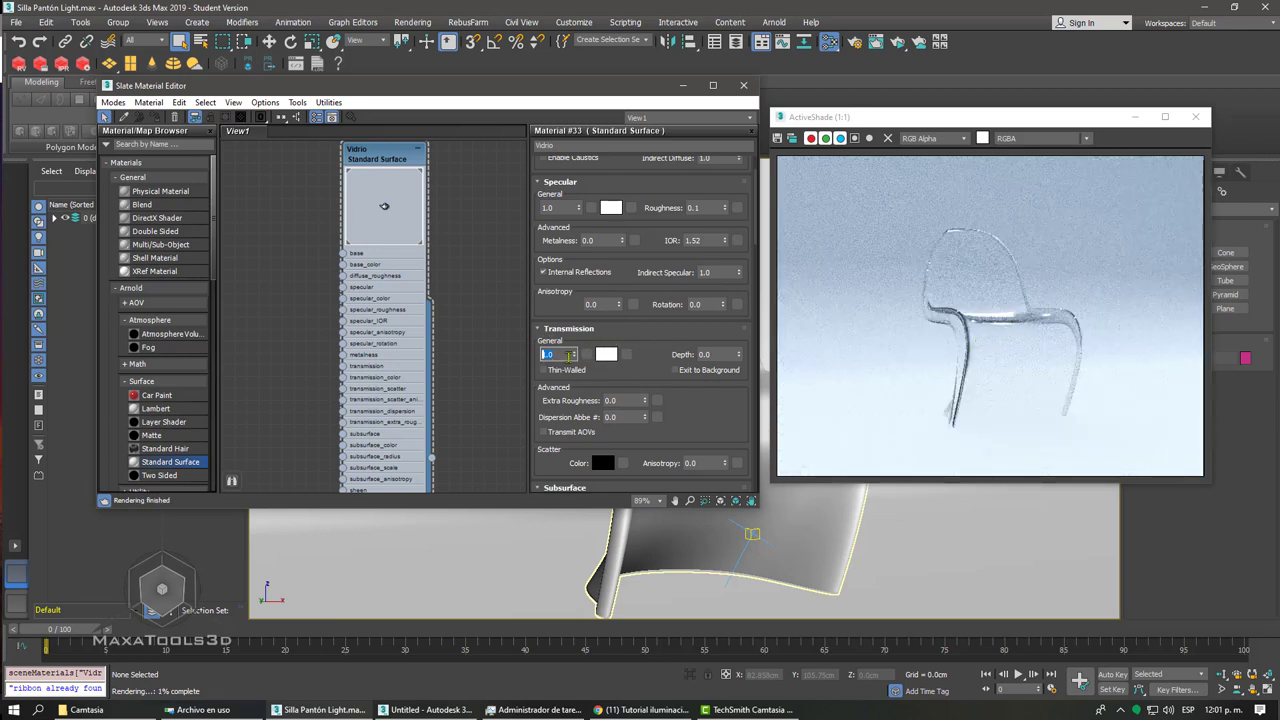
{"action": "left_click_drag", "start_coordinate": [568, 356], "coordinate": [571, 375]}
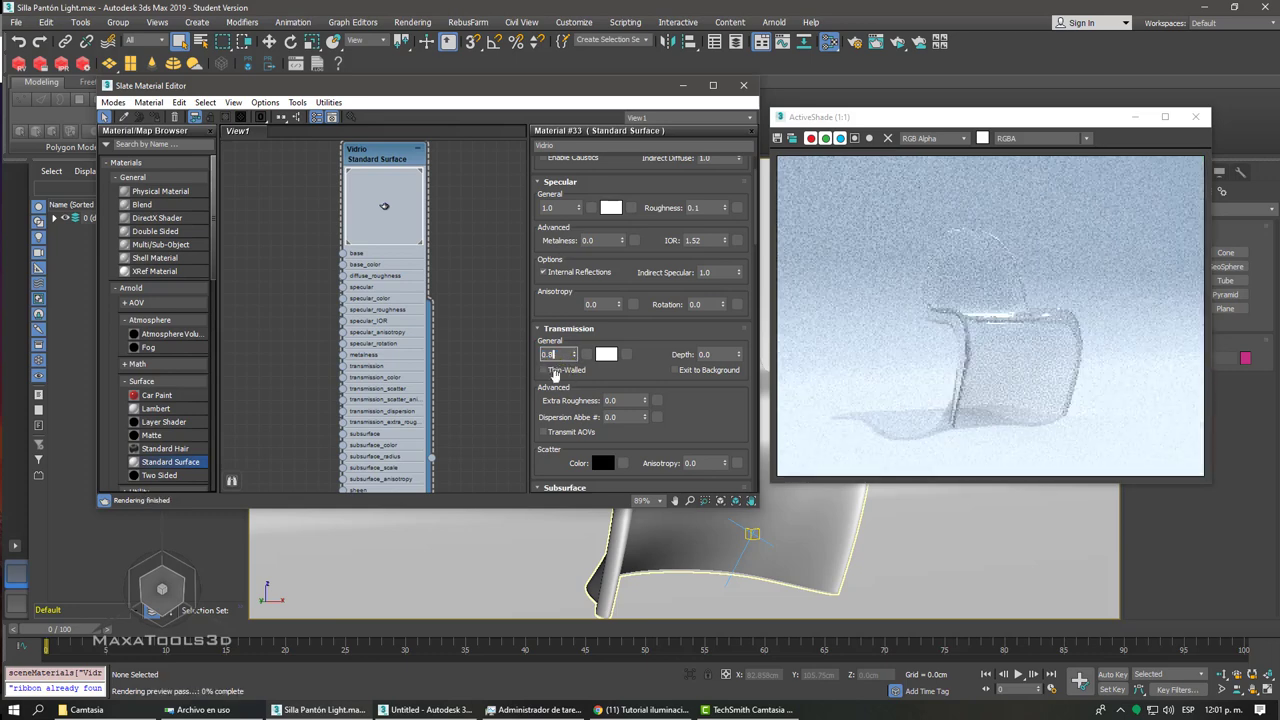
{"action": "key", "text": "Return"}
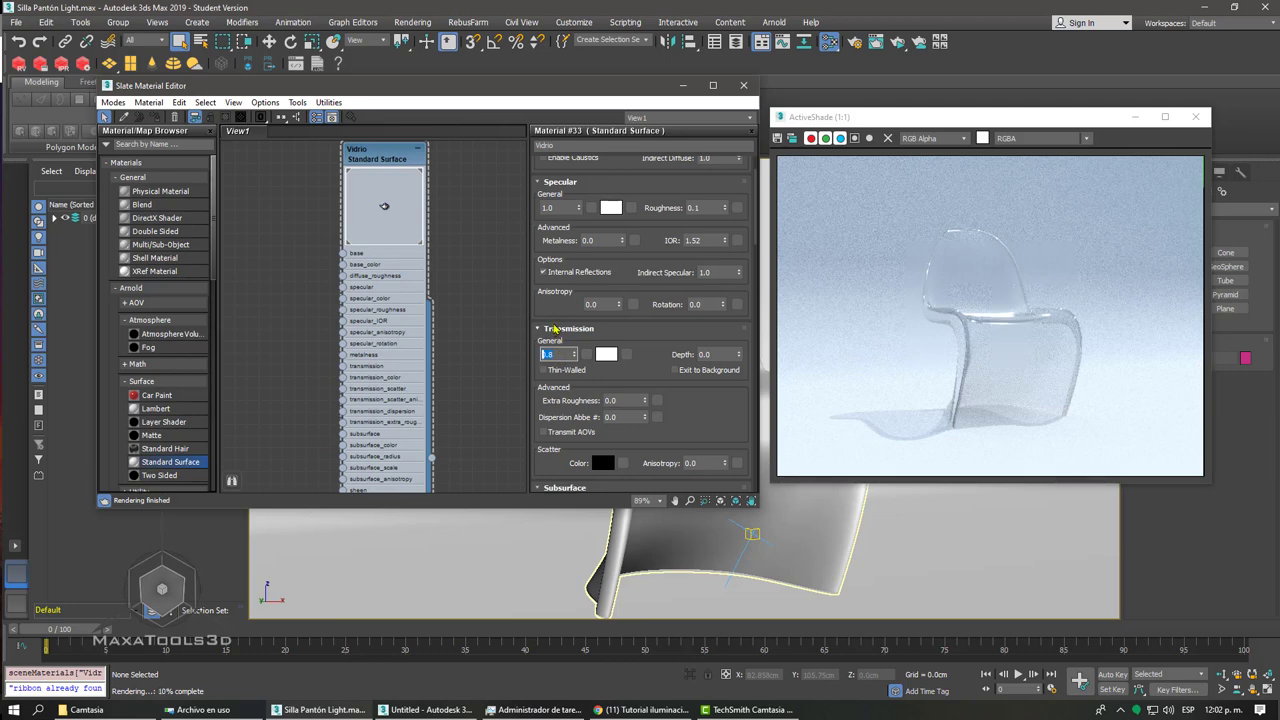
{"action": "scroll", "coordinate": [554, 325], "scroll_direction": "up", "scroll_amount": 2}
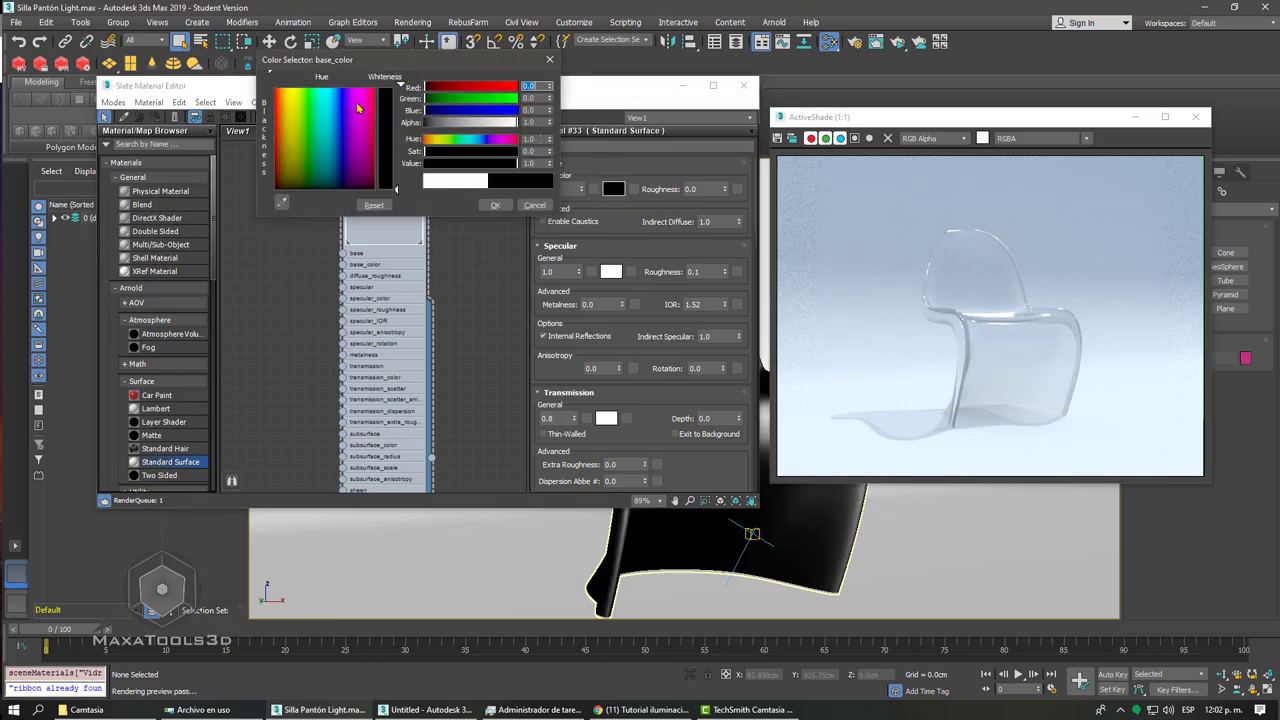
- Make Vidrio's base colour pure red at weight 1.0 and raise transmission weight to 1.0
{"action": "left_click_drag", "start_coordinate": [426, 151], "coordinate": [517, 151]}
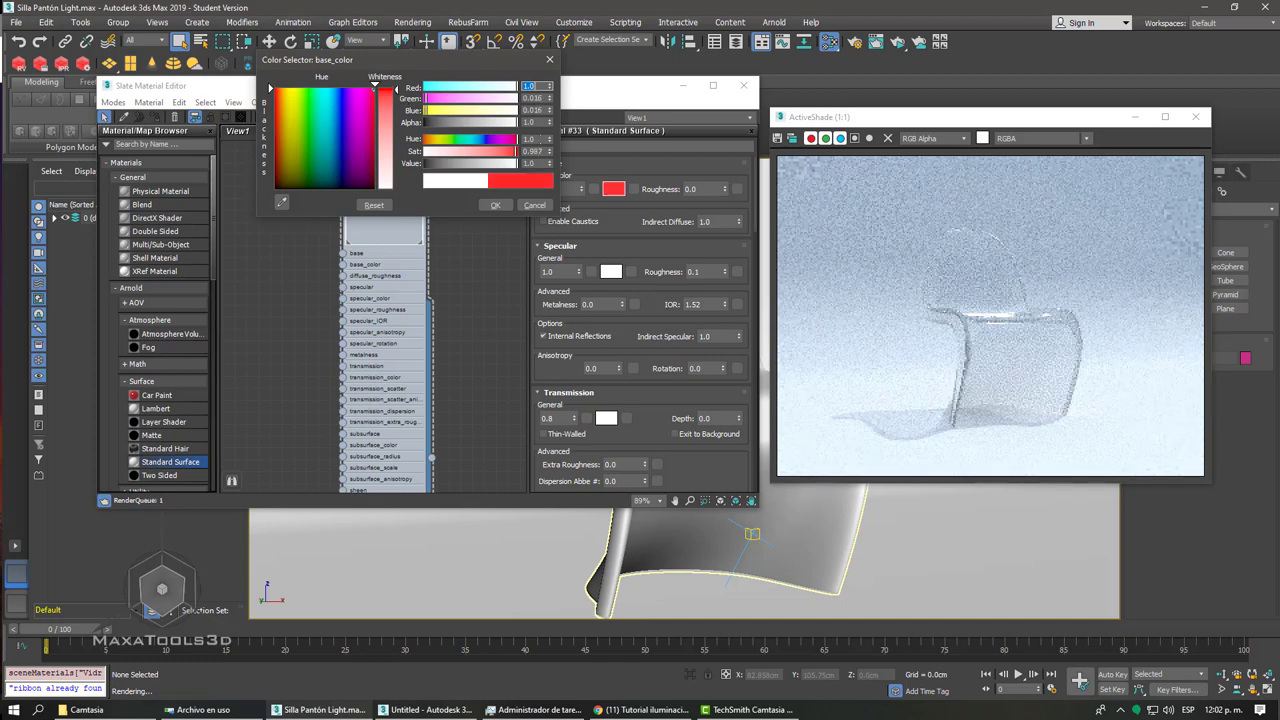
{"action": "left_click", "coordinate": [532, 206]}
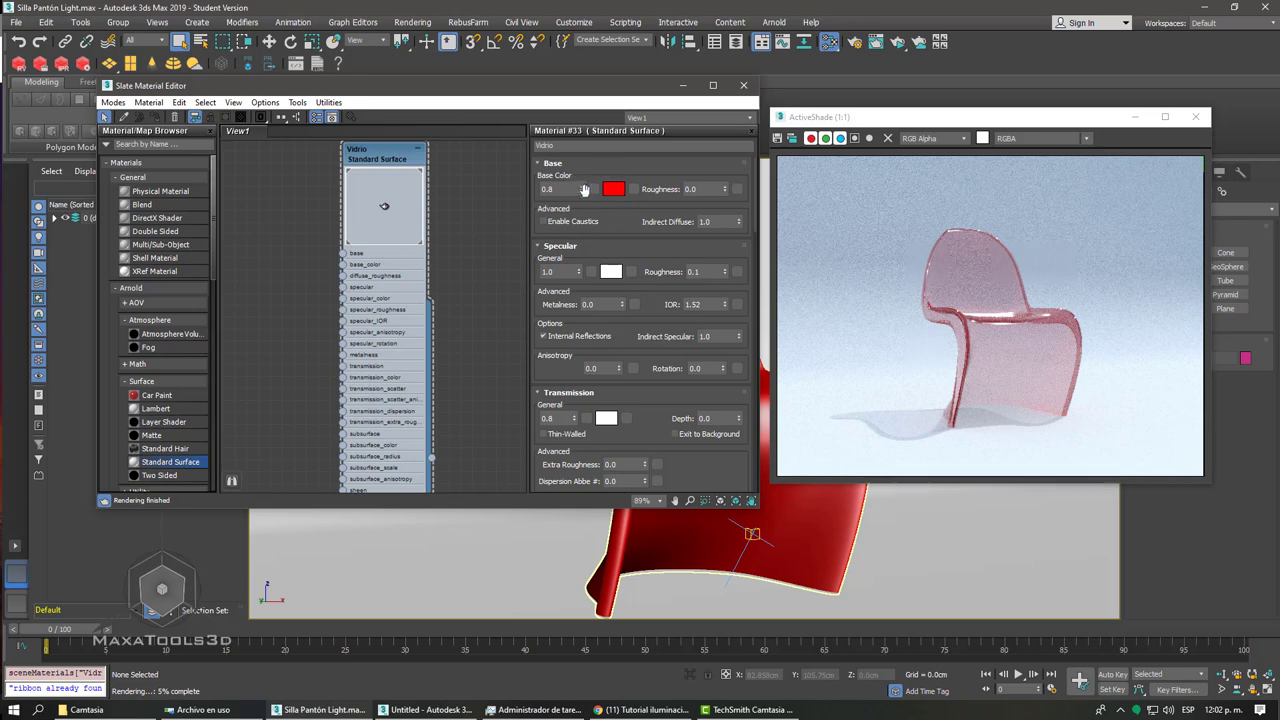
{"action": "right_click", "coordinate": [583, 190]}
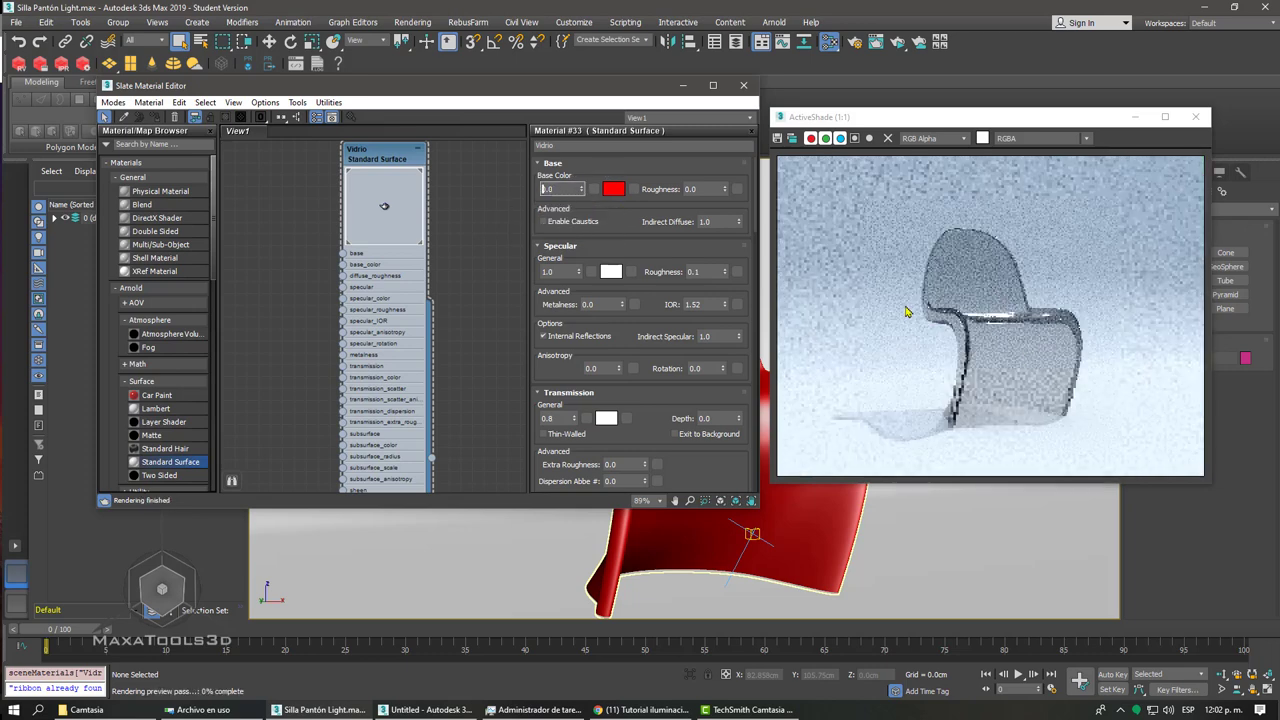
{"action": "type", "text": "1"}
{"action": "key", "text": "Return"}
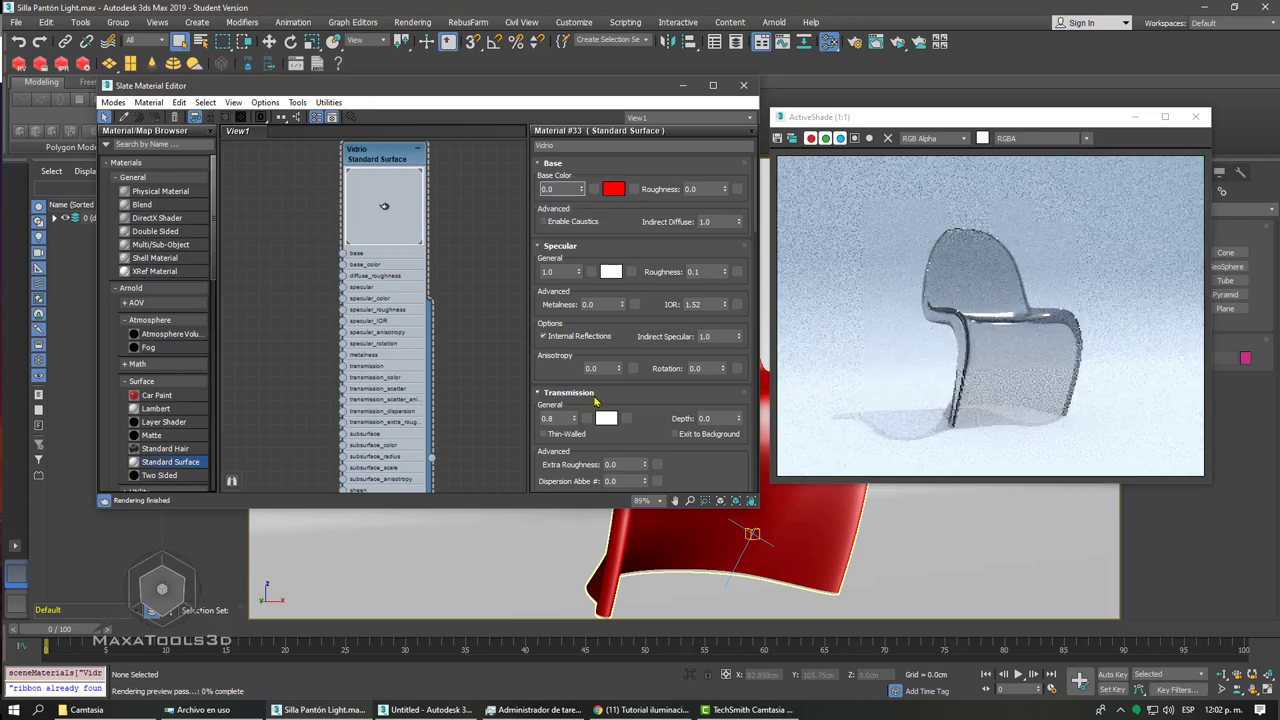
{"action": "left_click_drag", "start_coordinate": [661, 400], "coordinate": [659, 296]}
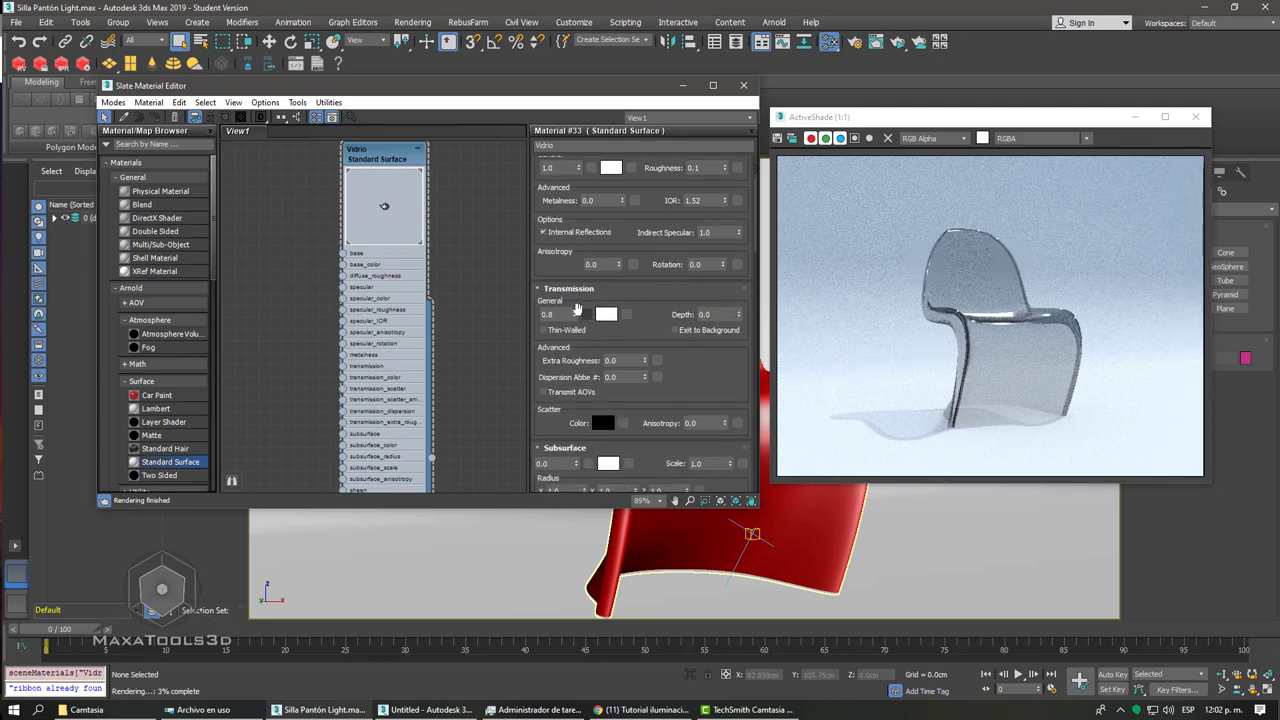
{"action": "left_click_drag", "start_coordinate": [573, 315], "coordinate": [573, 298]}
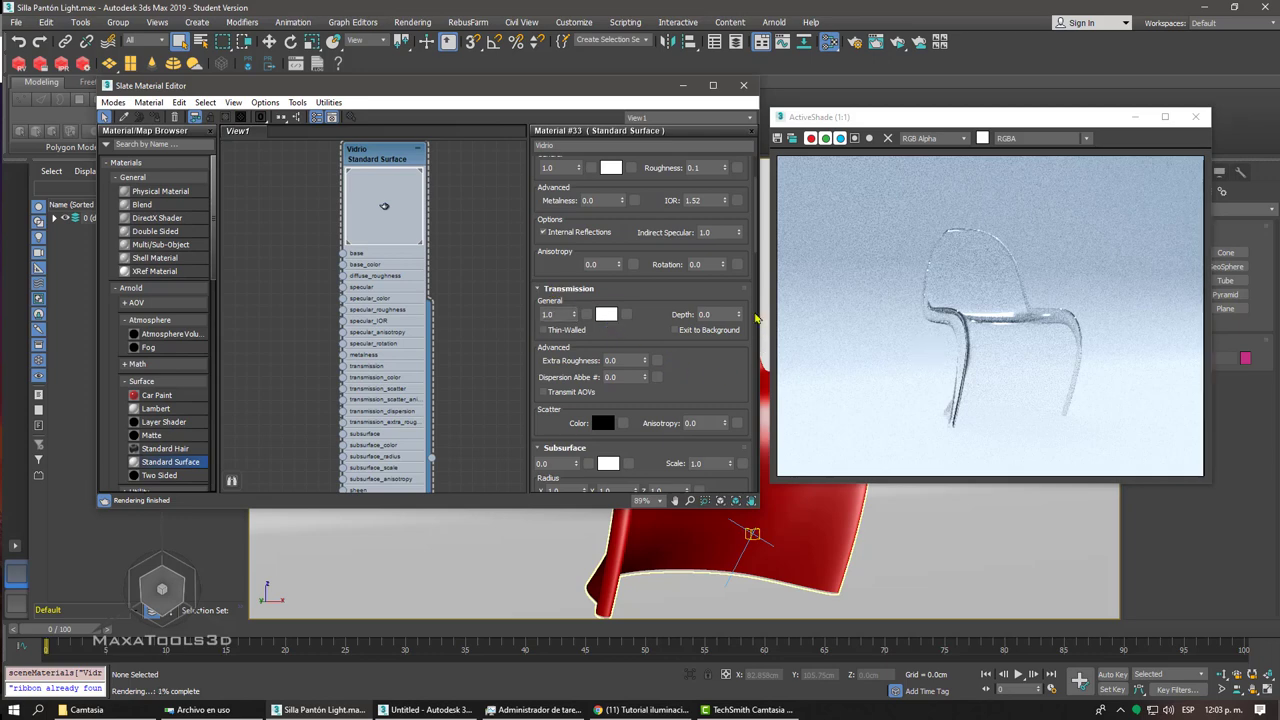
- Set Vidrio's transmission colour to a pale pinkish red (1.0, 0.396, 0.396)
{"action": "left_click", "coordinate": [612, 318]}
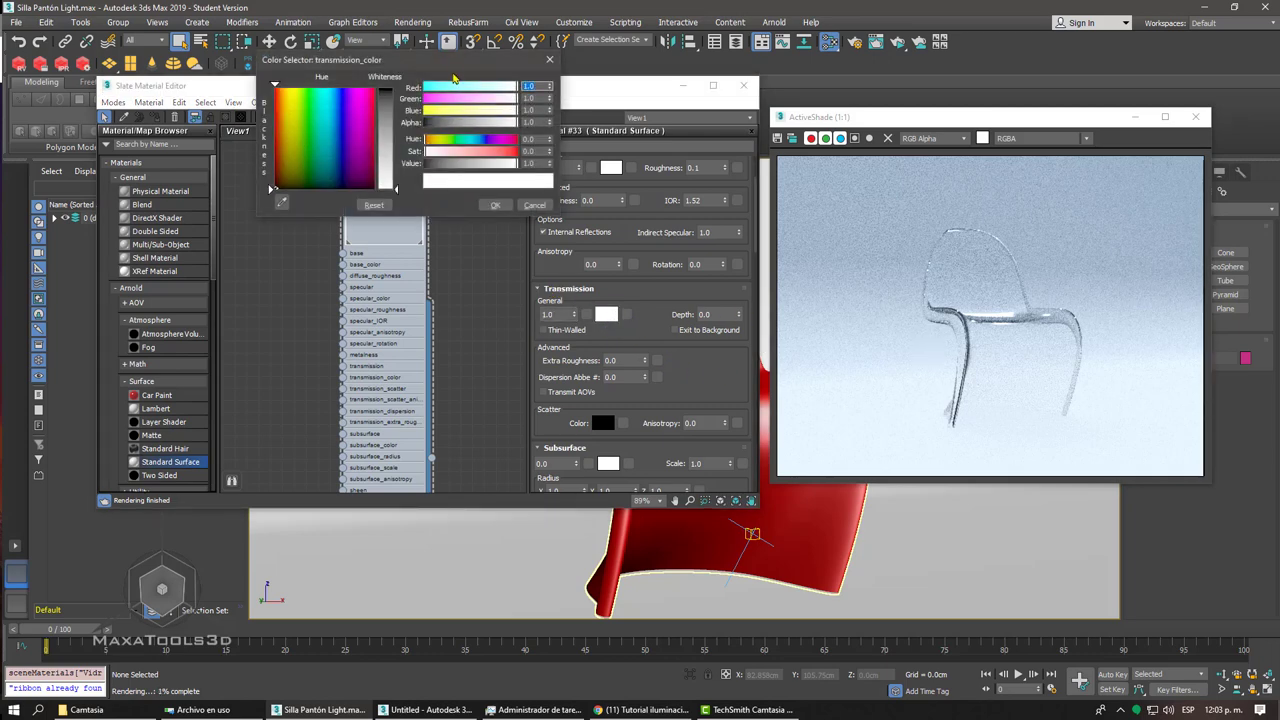
{"action": "left_click_drag", "start_coordinate": [497, 67], "coordinate": [663, 89]}
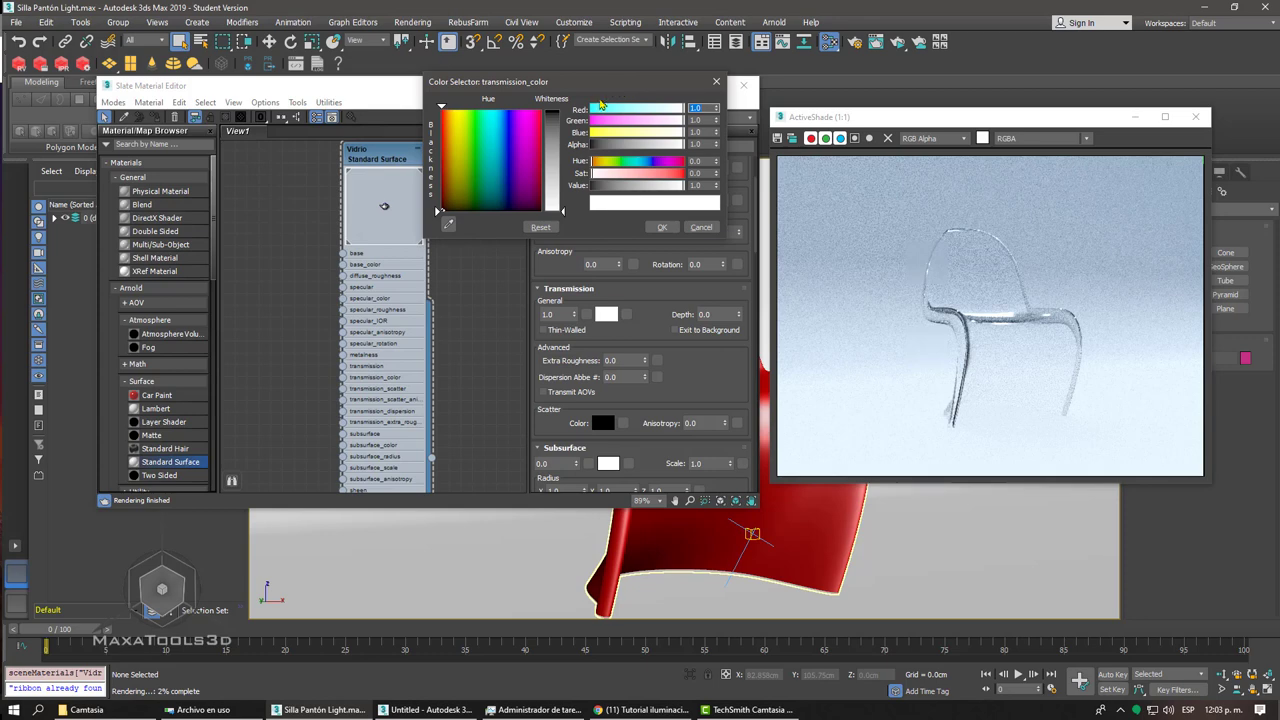
{"action": "left_click", "coordinate": [535, 128]}
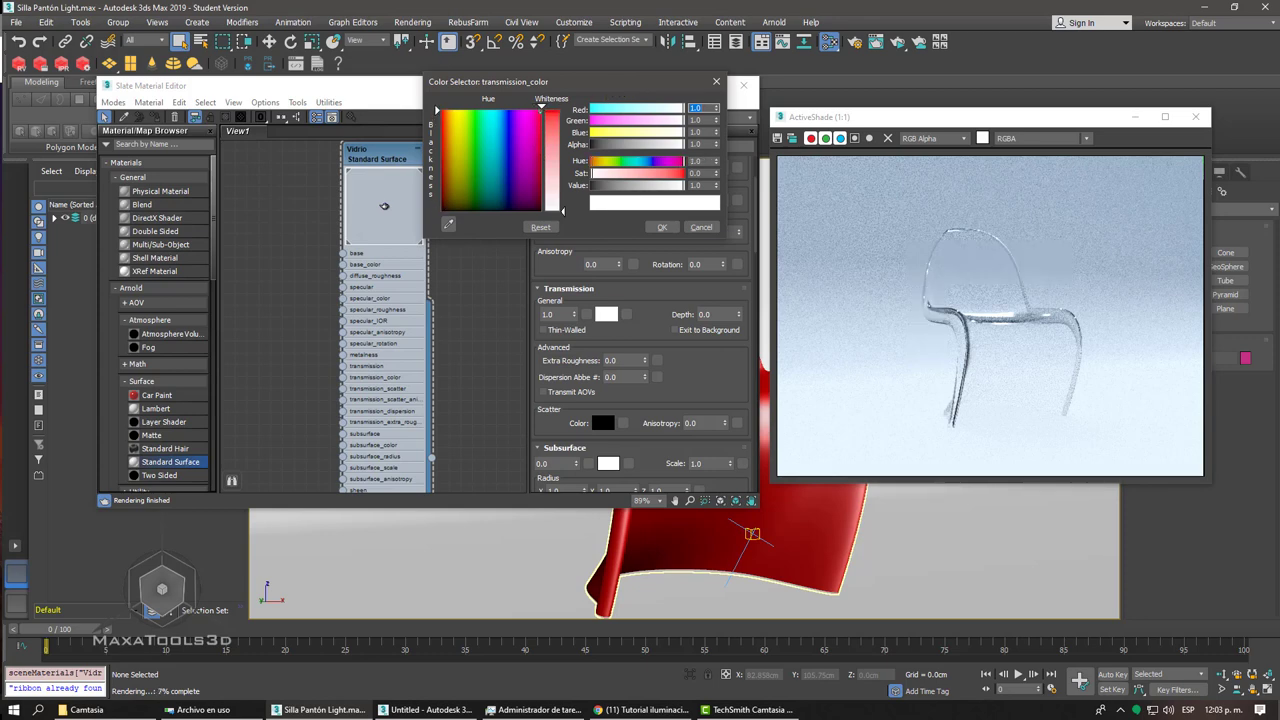
{"action": "left_click", "coordinate": [551, 116]}
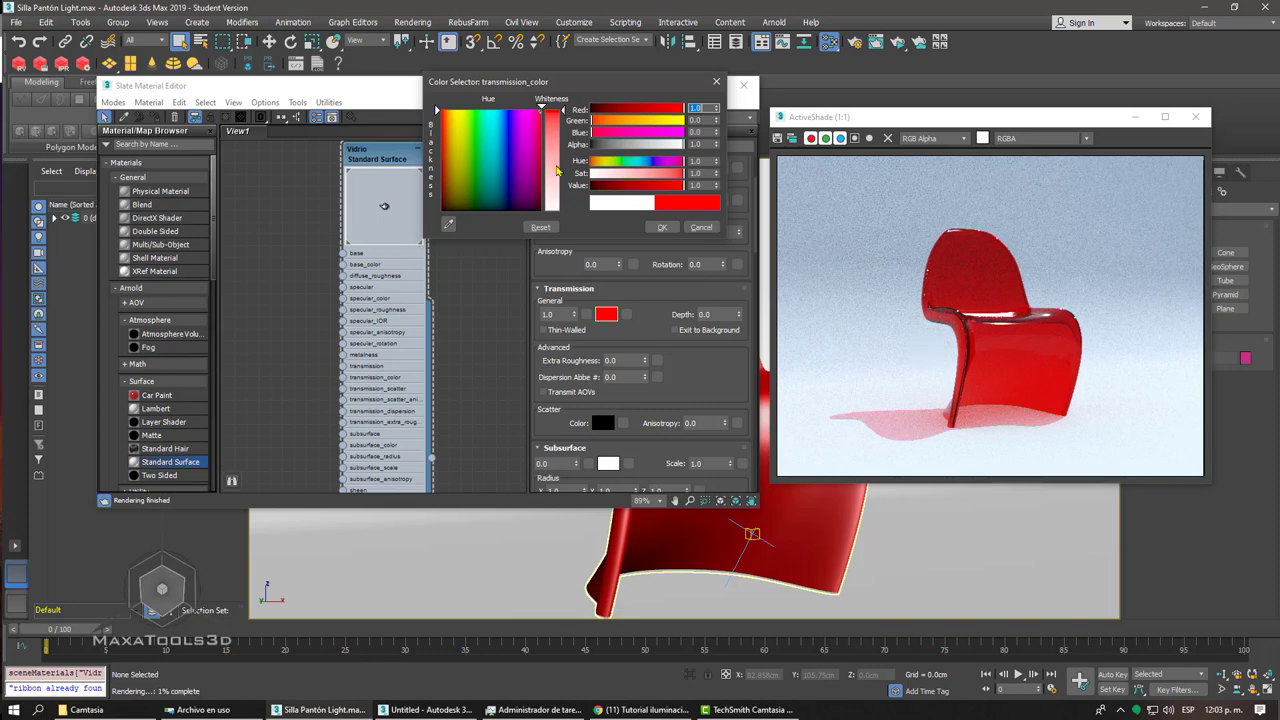
{"action": "left_click_drag", "start_coordinate": [559, 169], "coordinate": [561, 148]}
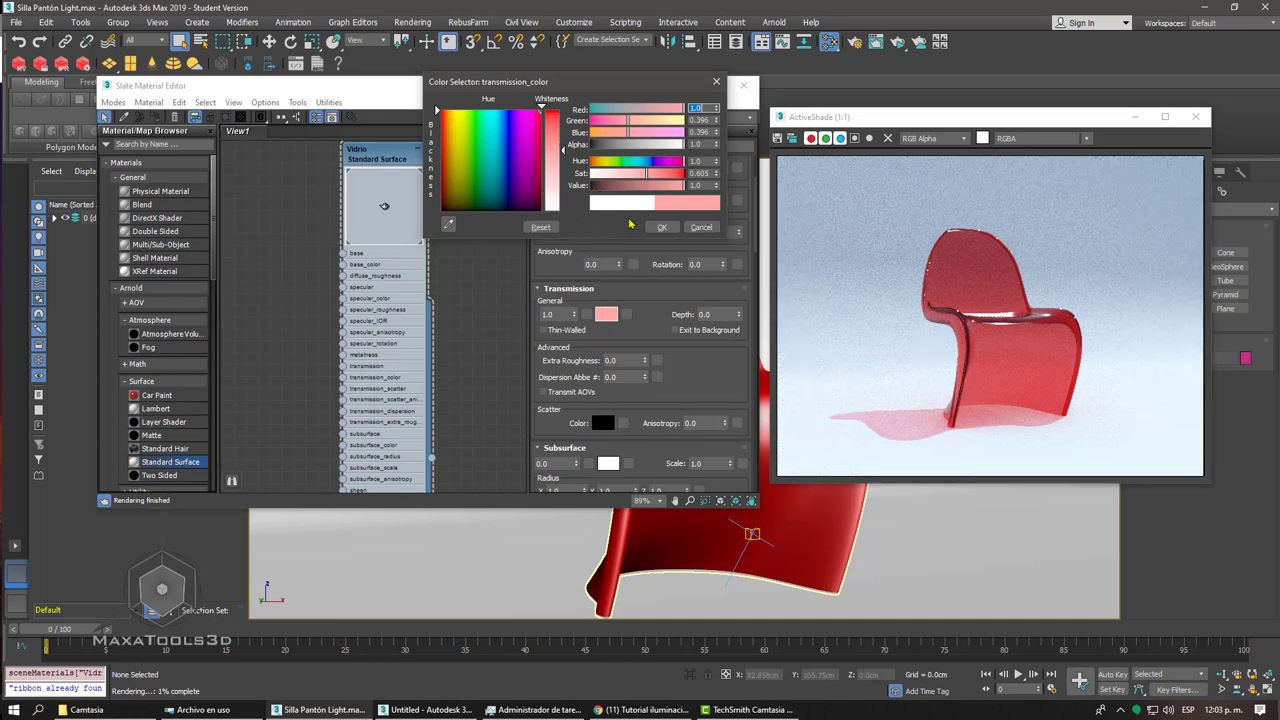
{"action": "left_click", "coordinate": [663, 228]}
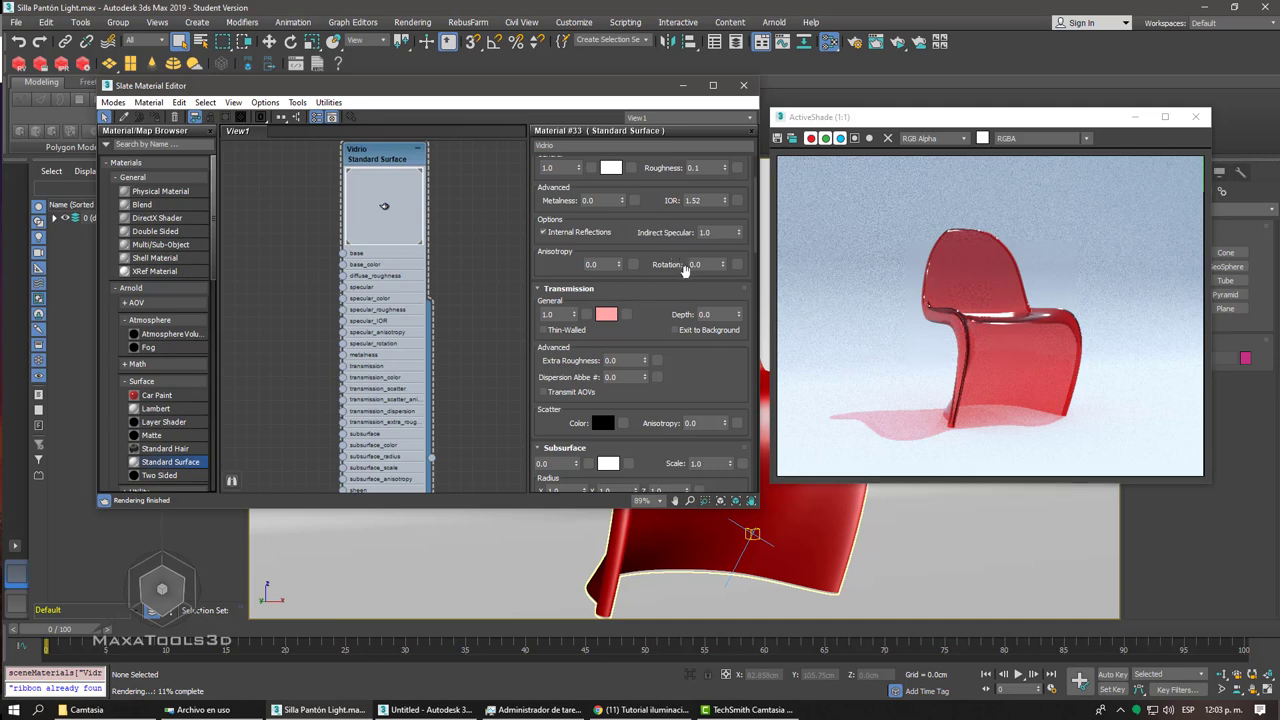
- Try transmission depth values from about 5 to 10, then settle on a depth of 0.15
{"action": "left_click", "coordinate": [712, 314]}
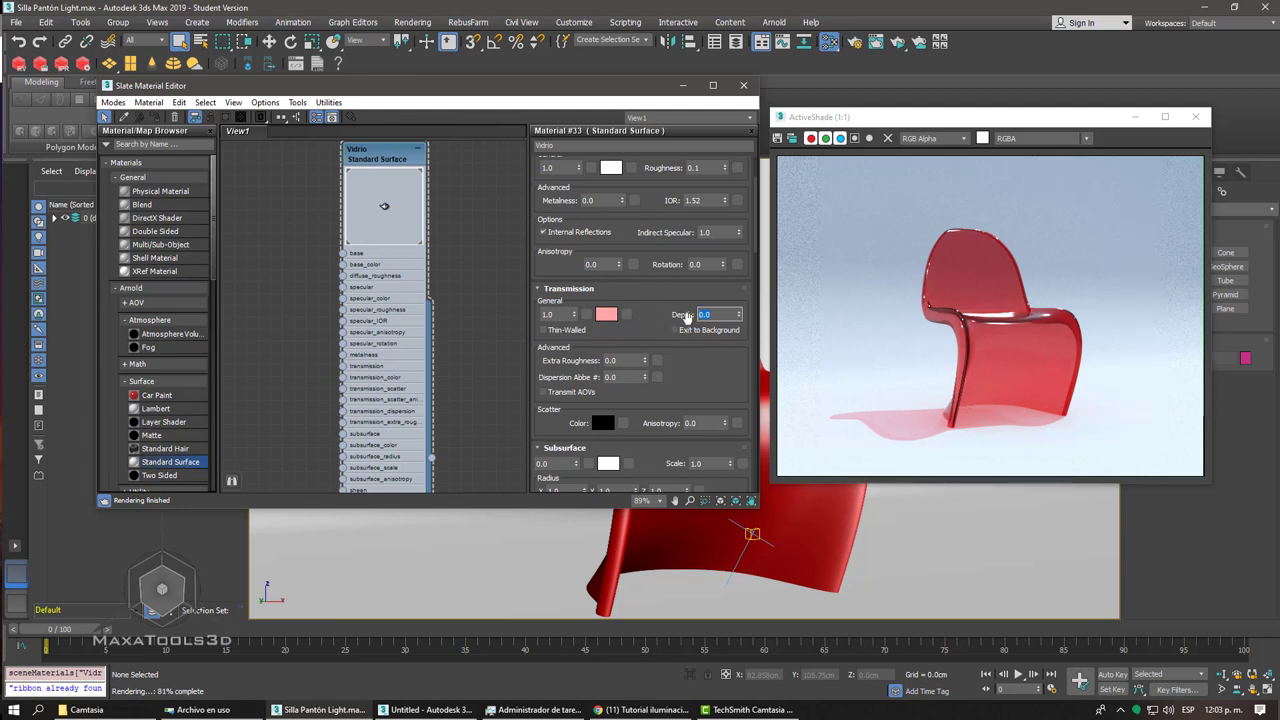
{"action": "type", "text": "1"}
{"action": "left_click", "coordinate": [705, 314]}
{"action": "left_click", "coordinate": [548, 314]}
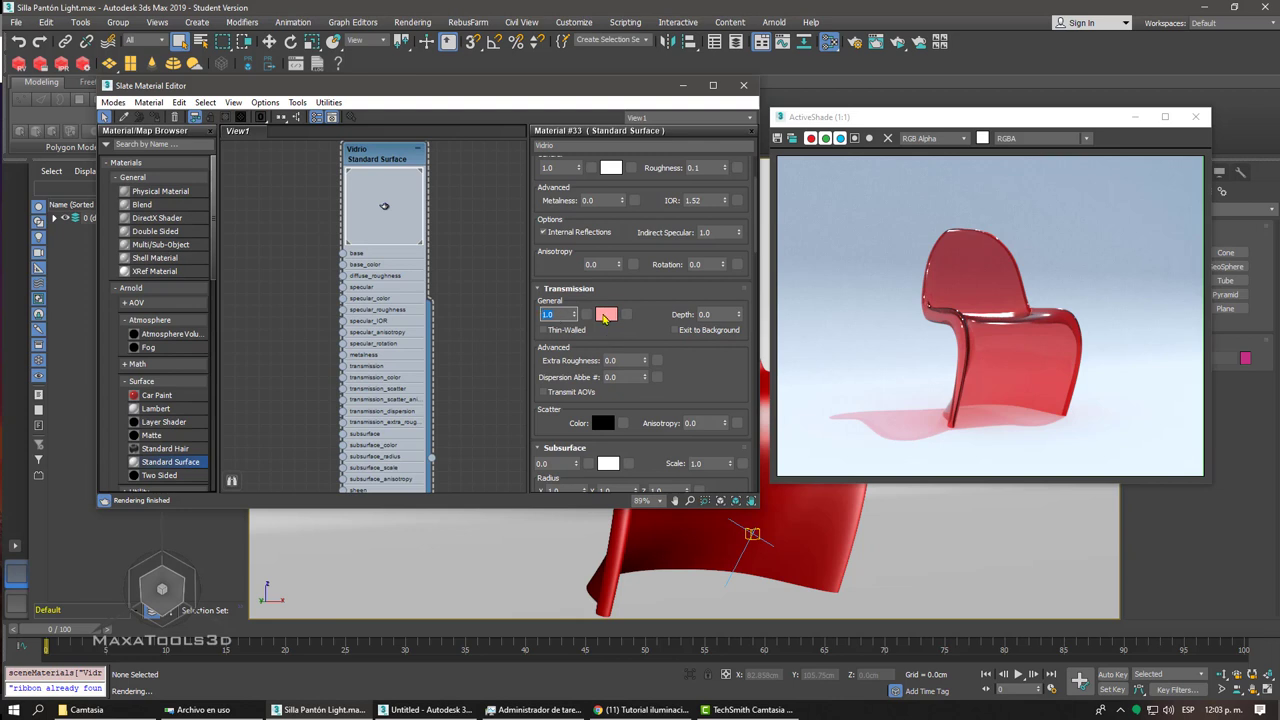
{"action": "mouse_move", "coordinate": [738, 314]}
{"action": "left_mouse_down"}
{"action": "mouse_move", "coordinate": [740, 279]}
{"action": "mouse_move", "coordinate": [738, 296]}
{"action": "left_mouse_up"}
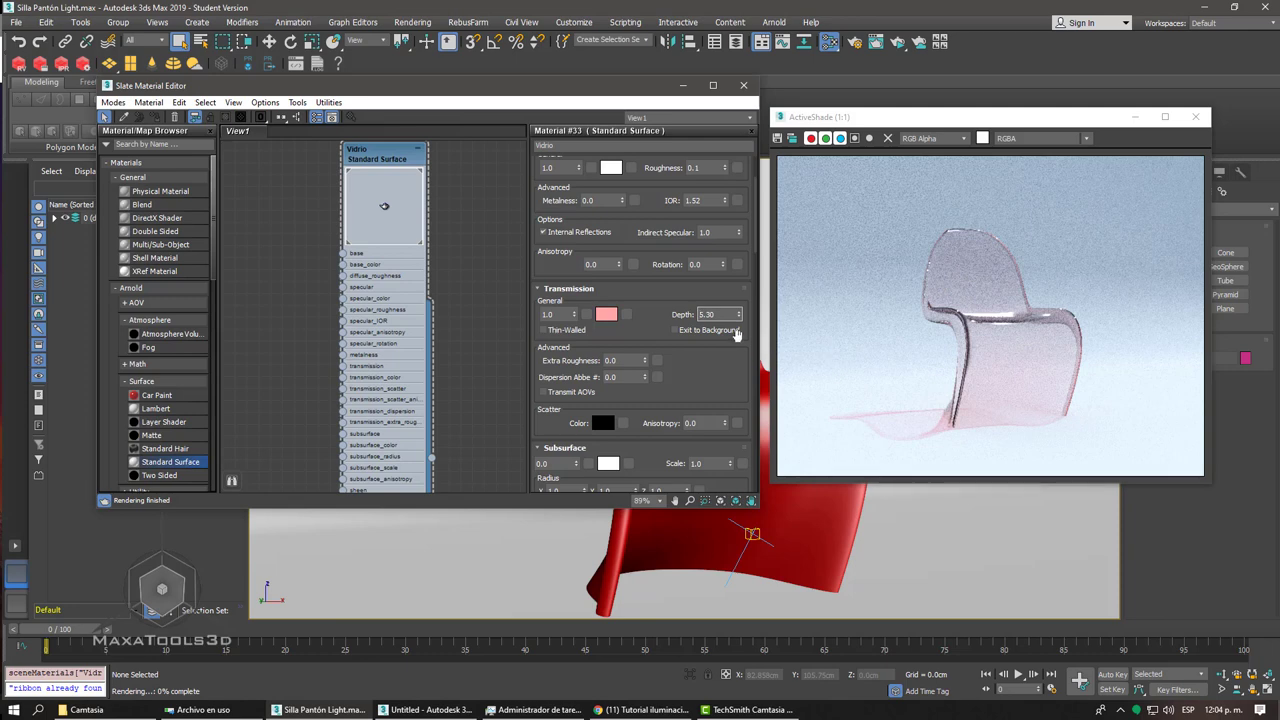
{"action": "left_click", "coordinate": [739, 315]}
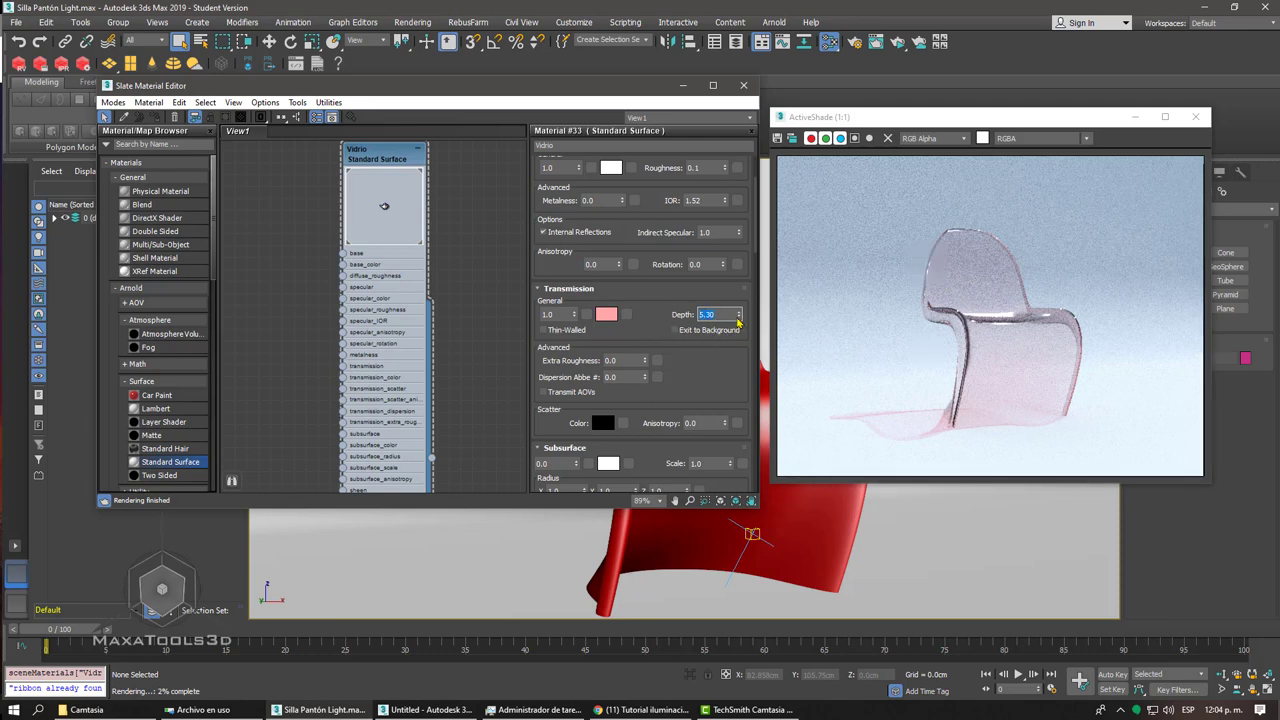
{"action": "left_click_drag", "start_coordinate": [738, 316], "coordinate": [737, 262]}
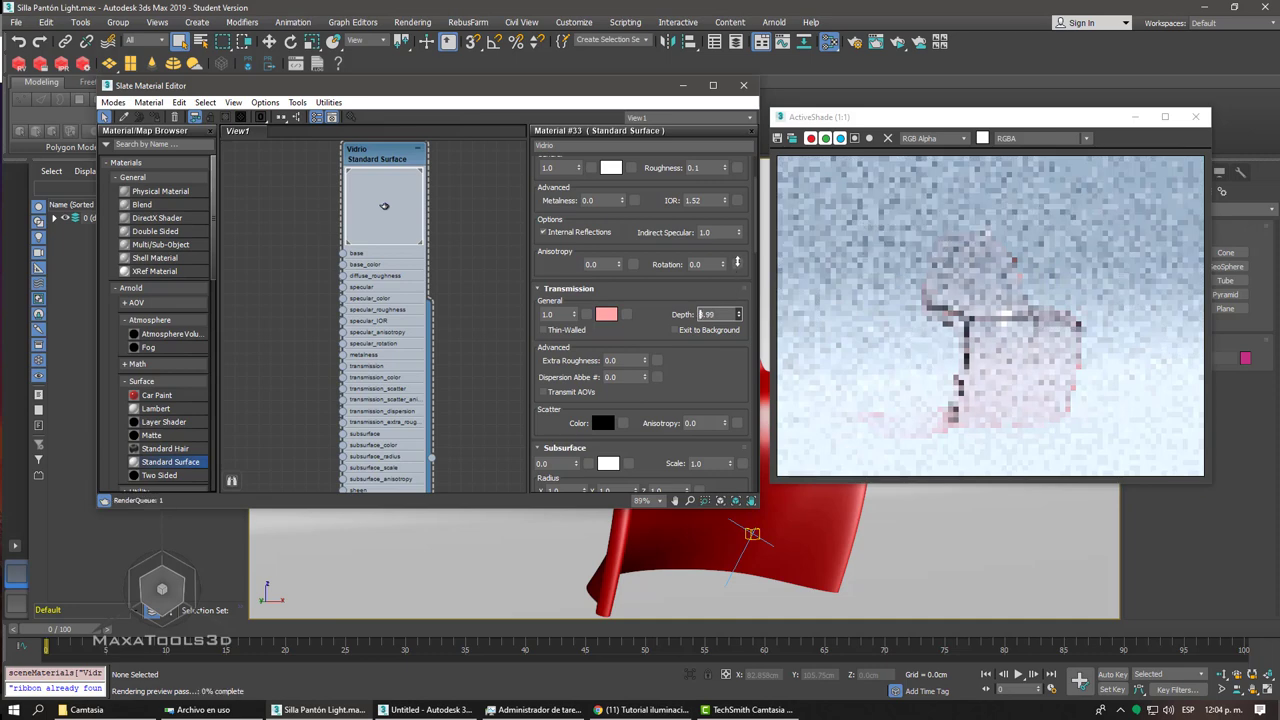
{"action": "left_click_drag", "start_coordinate": [737, 262], "coordinate": [737, 353]}
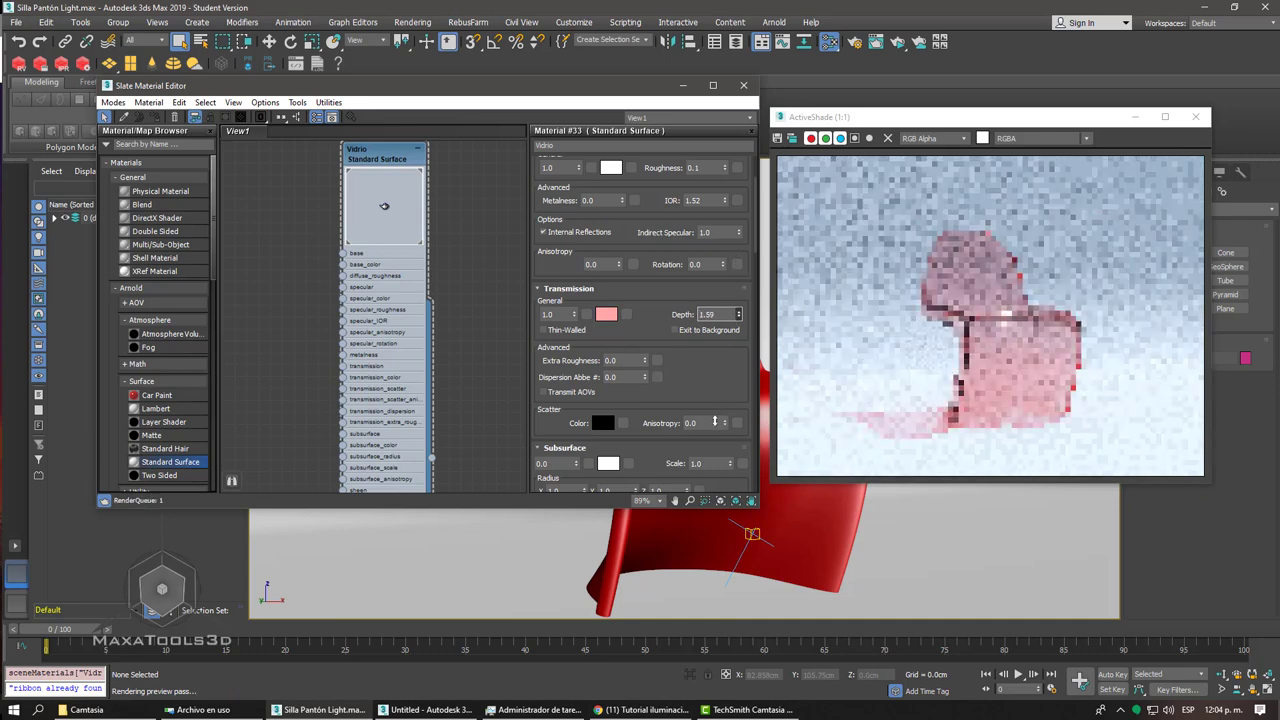
{"action": "mouse_move", "coordinate": [715, 422]}
{"action": "left_mouse_down"}
{"action": "mouse_move", "coordinate": [716, 342]}
{"action": "mouse_move", "coordinate": [715, 422]}
{"action": "left_mouse_up"}
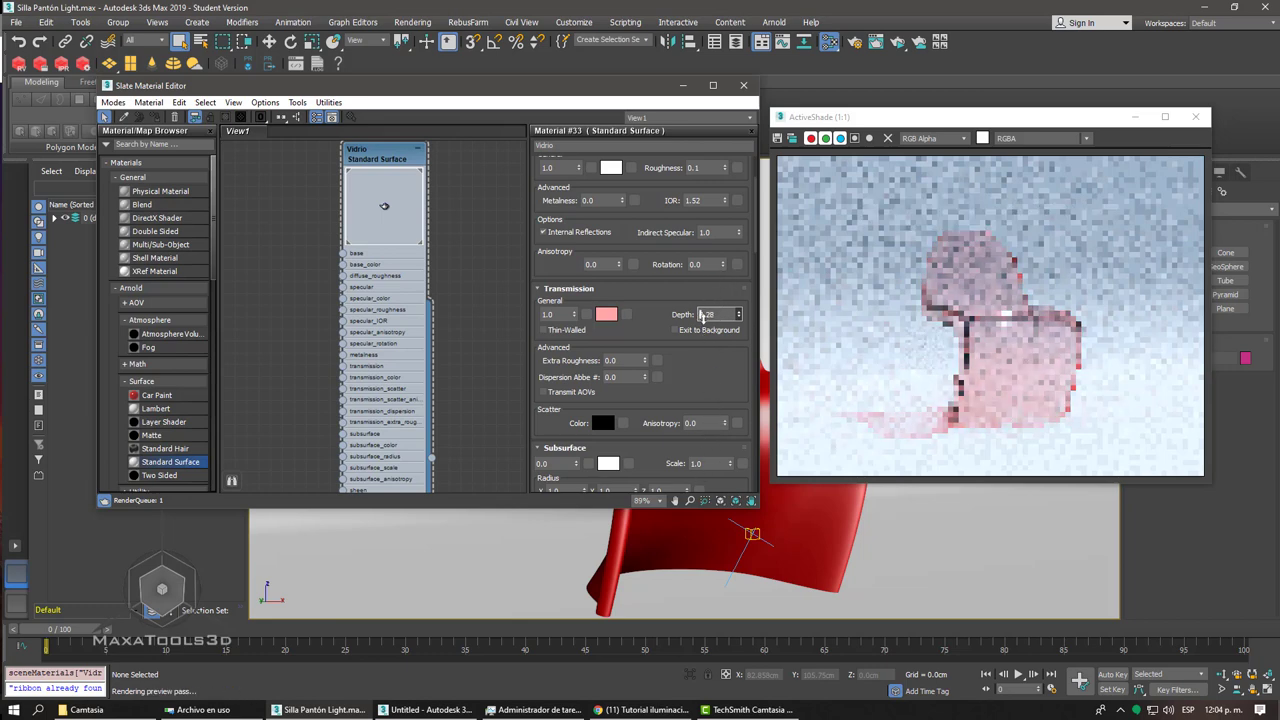
{"action": "type", "text": "0.15"}
{"action": "key", "text": "Return"}
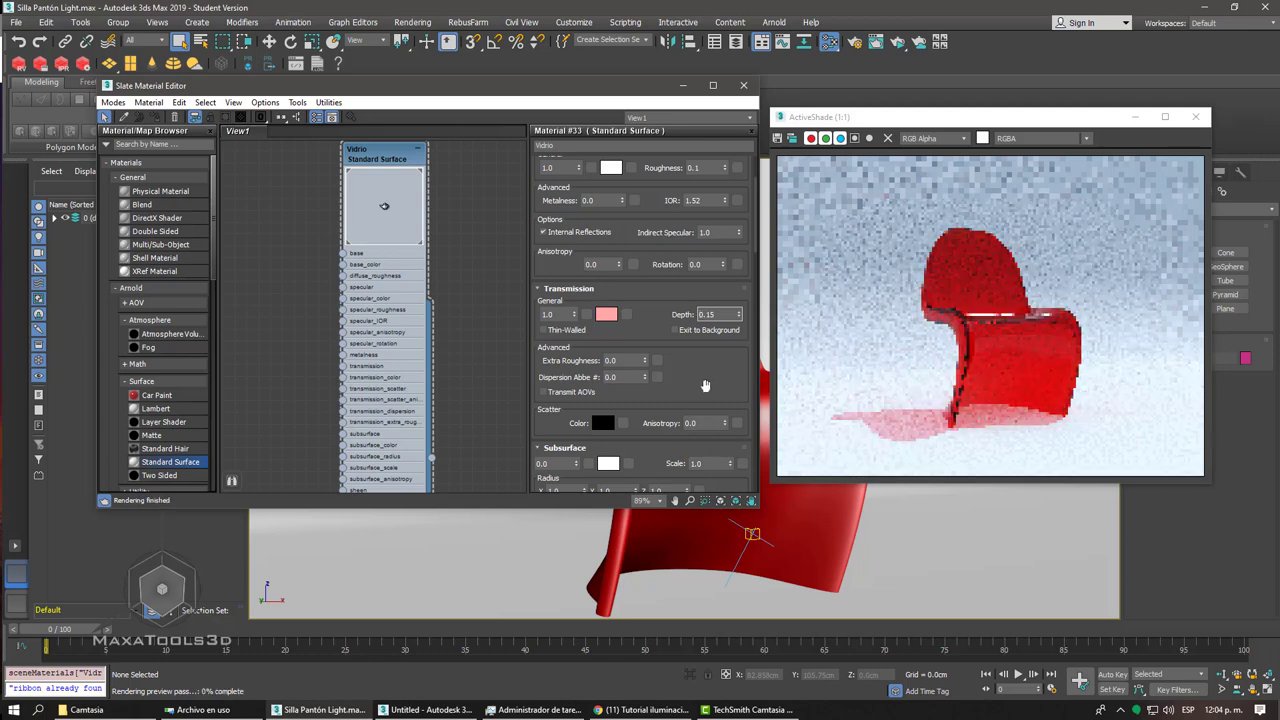